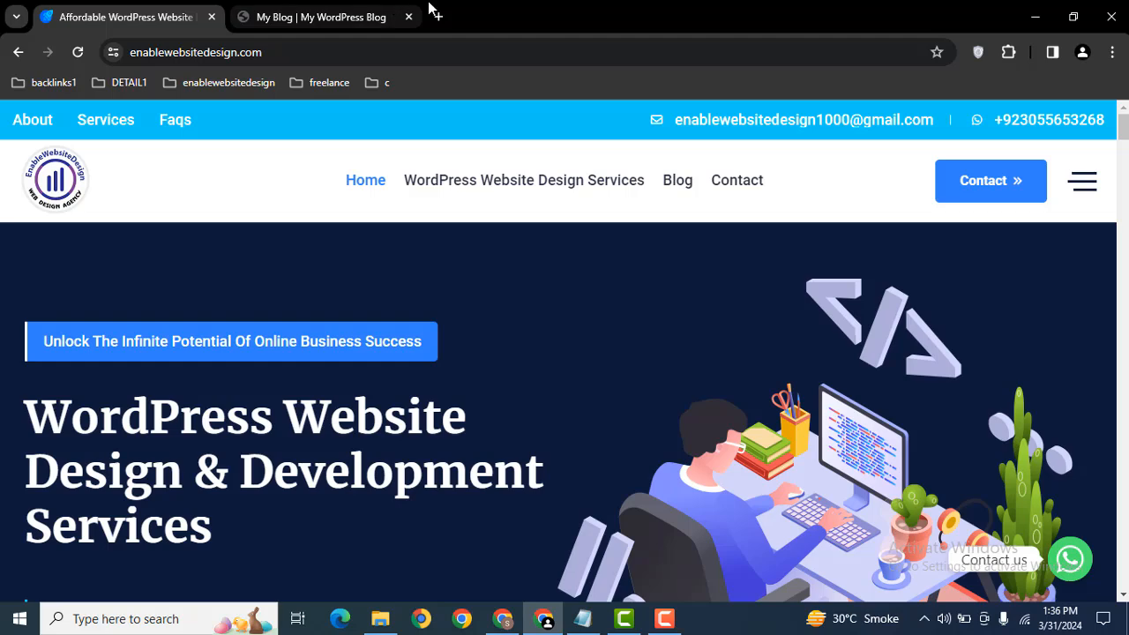
Open the WordPress admin dashboard of yt1.newfullhdmovies.com in a new browser tab.
click(361, 7)
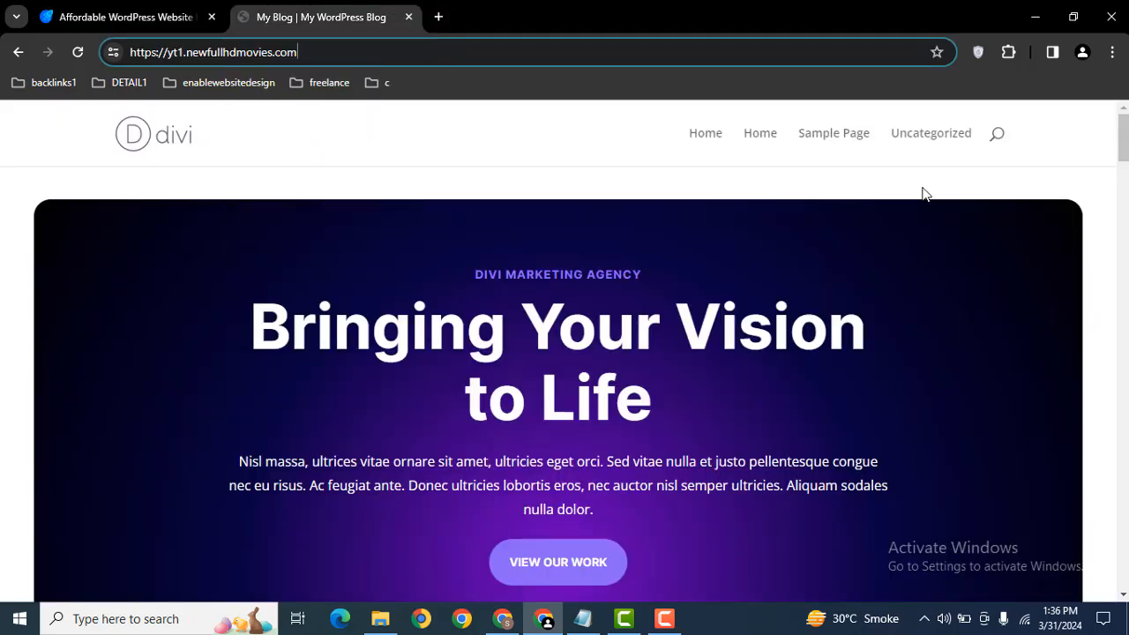
click(439, 16)
text(https://yt1.newfullhdmovies.com/)
key(Down)
key(Return)
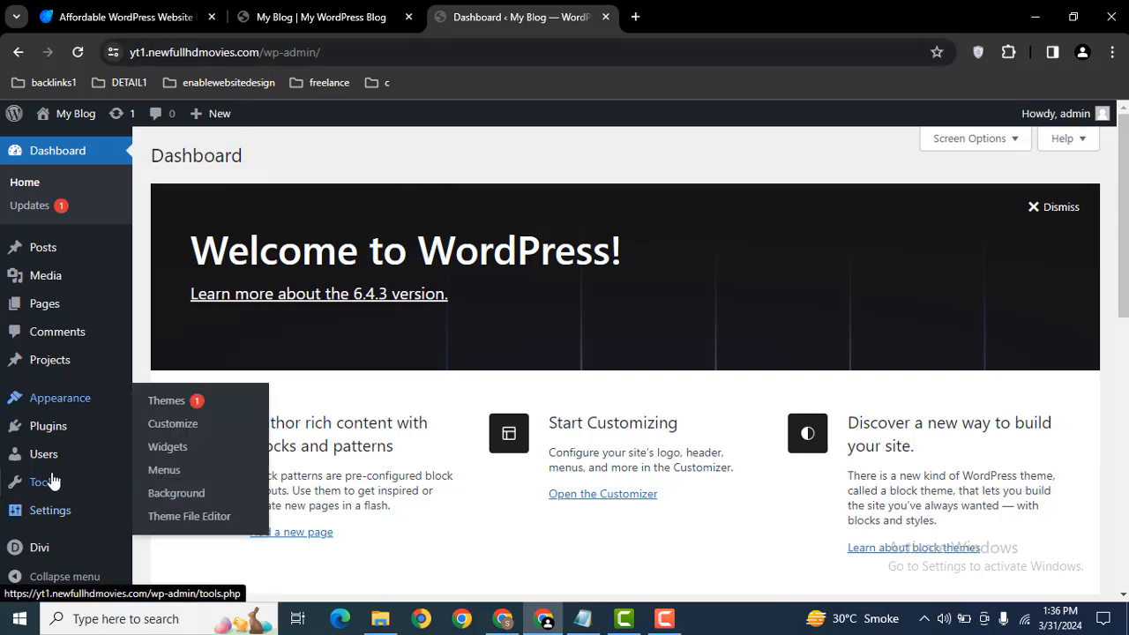
Search the new plugins for "divi" and install and activate Supreme Modules Lite – Divi Theme, Extra Theme and Divi Builder.
mouse_move(58, 439)
middle_click(181, 453)
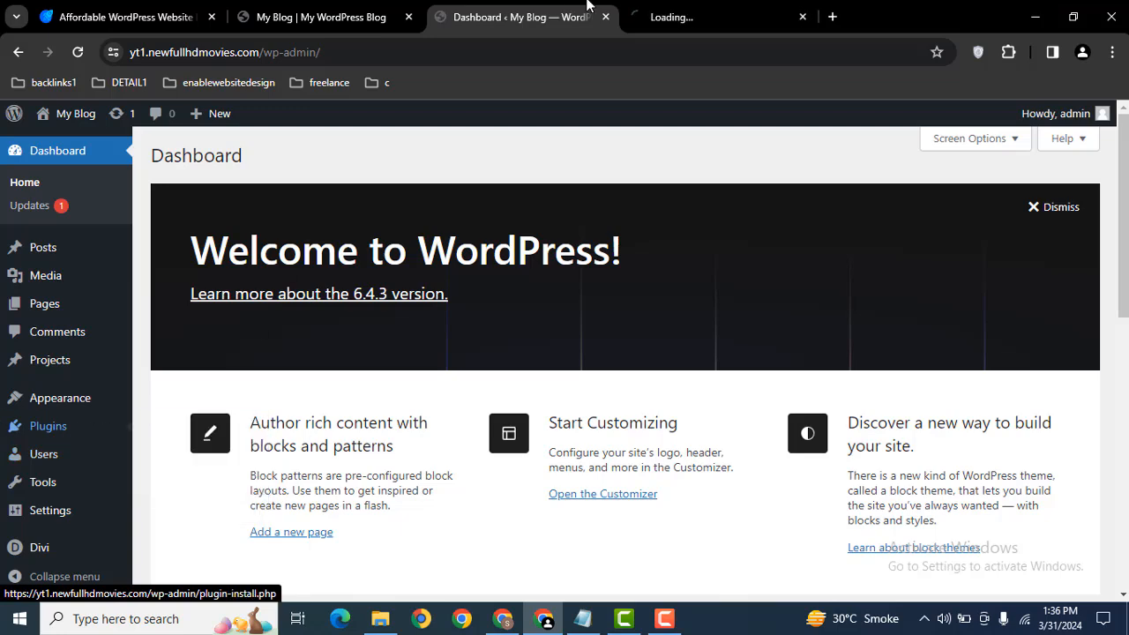
click(631, 6)
click(959, 202)
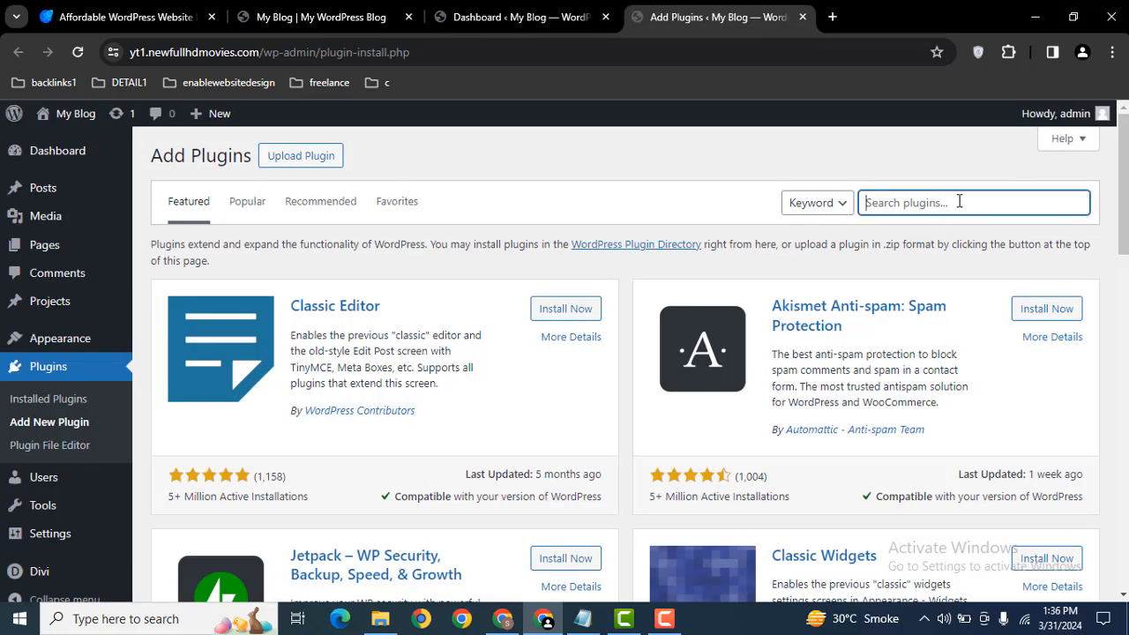
text(divi)
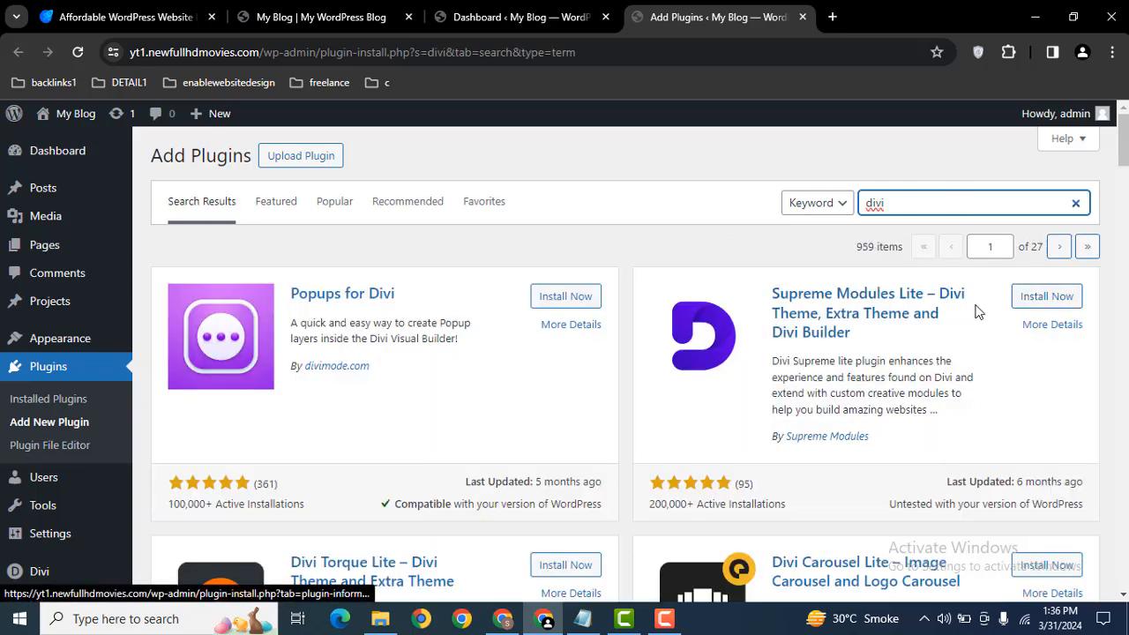
click(1034, 297)
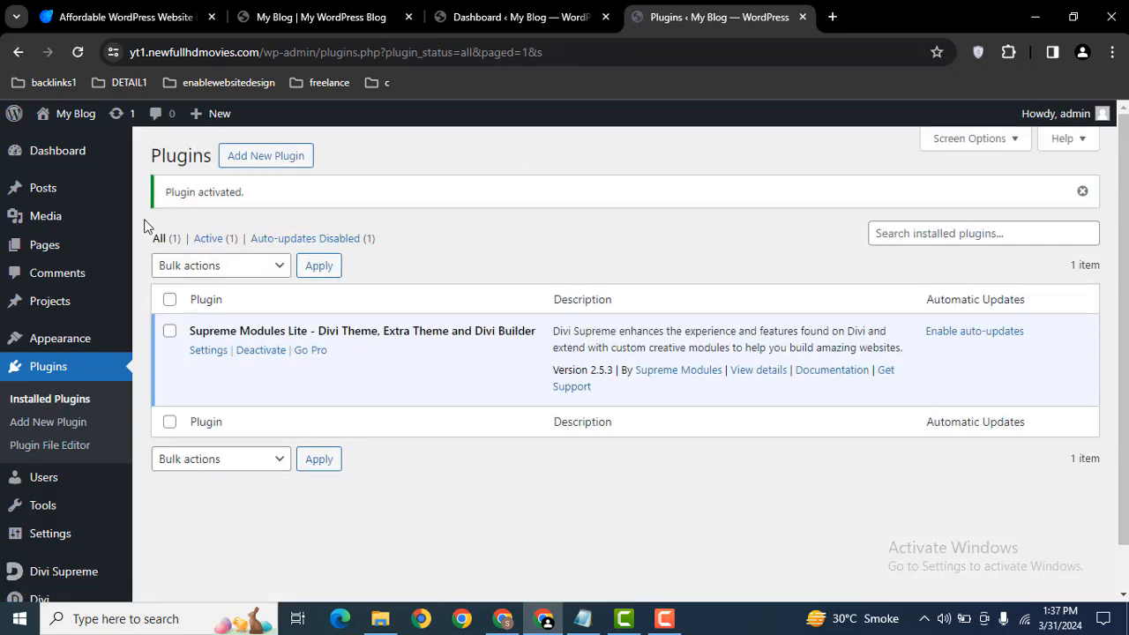
View the site's Home page from the pages list and open it in the Divi Visual Builder in a new tab.
click(71, 244)
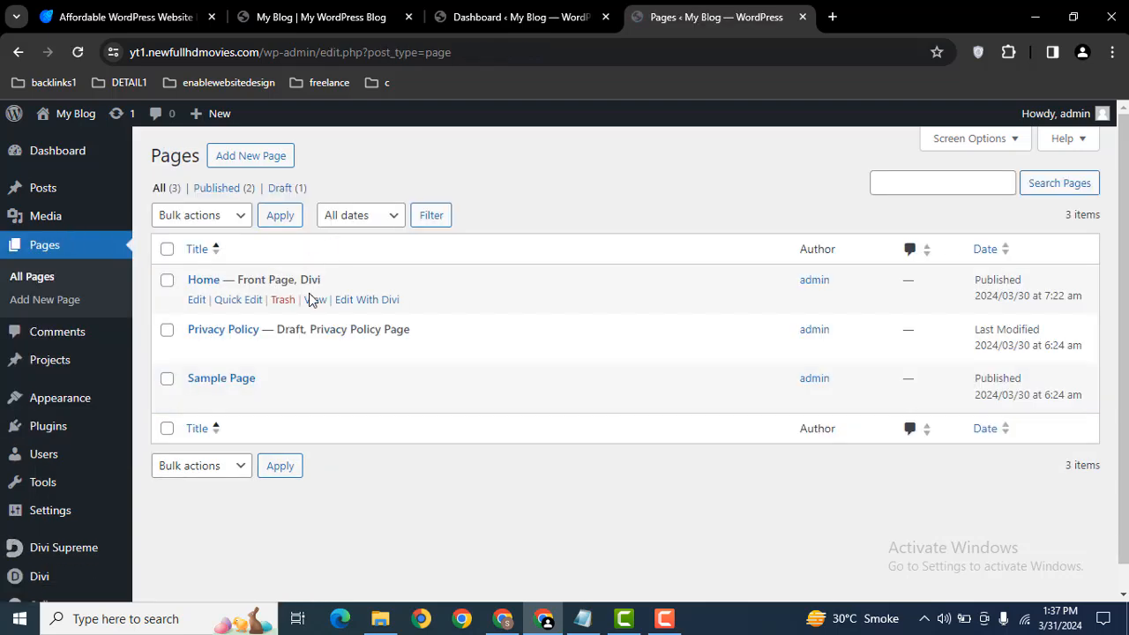
click(315, 299)
click(812, 8)
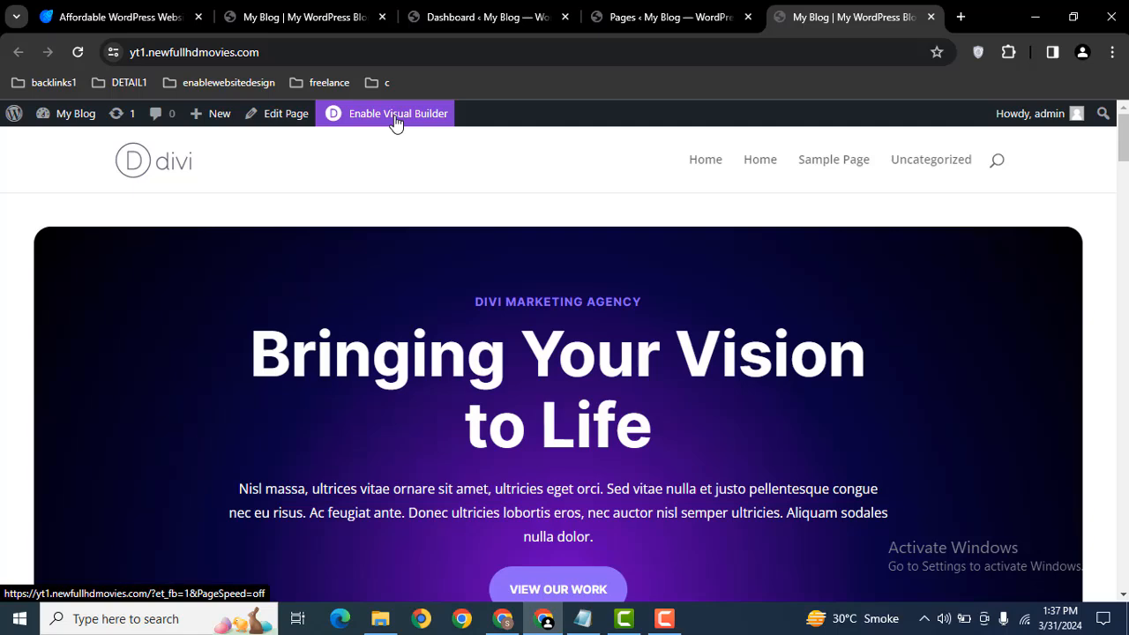
middle_click(396, 120)
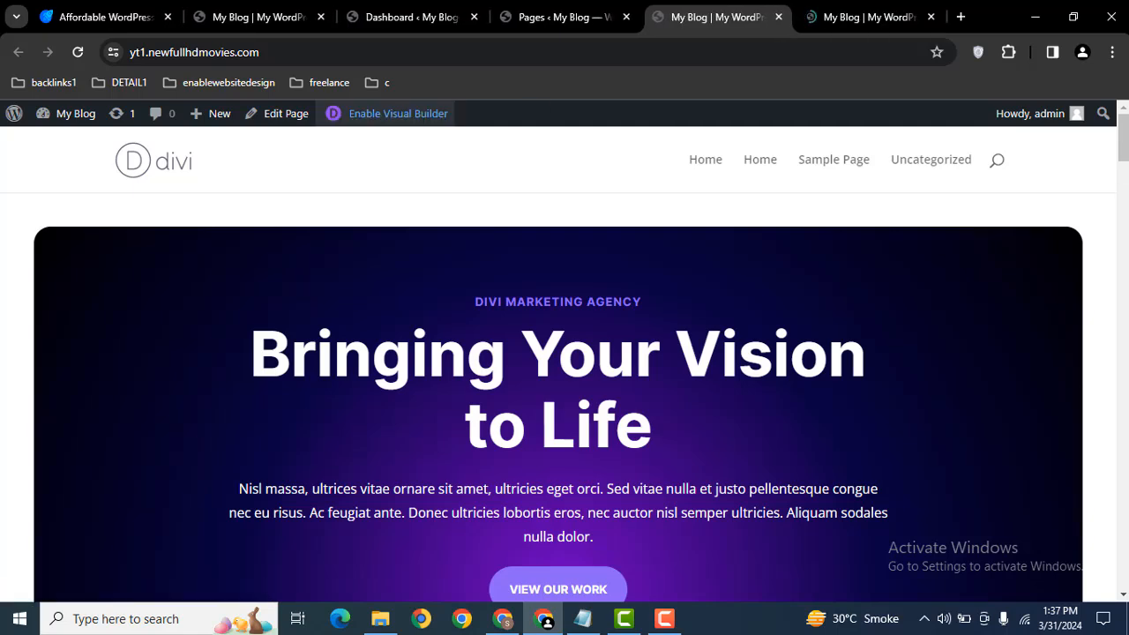
Insert a regular section below the purple copyright section at the page's end, with a row of six equal columns.
drag(1127, 131, 1127, 251)
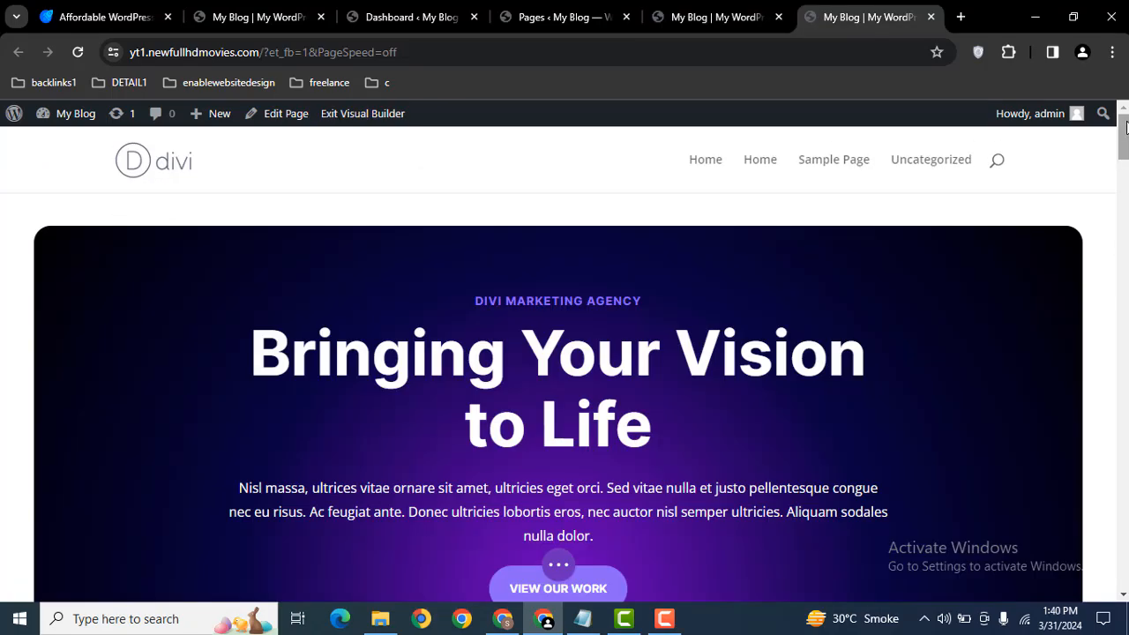
drag(1126, 128, 1124, 548)
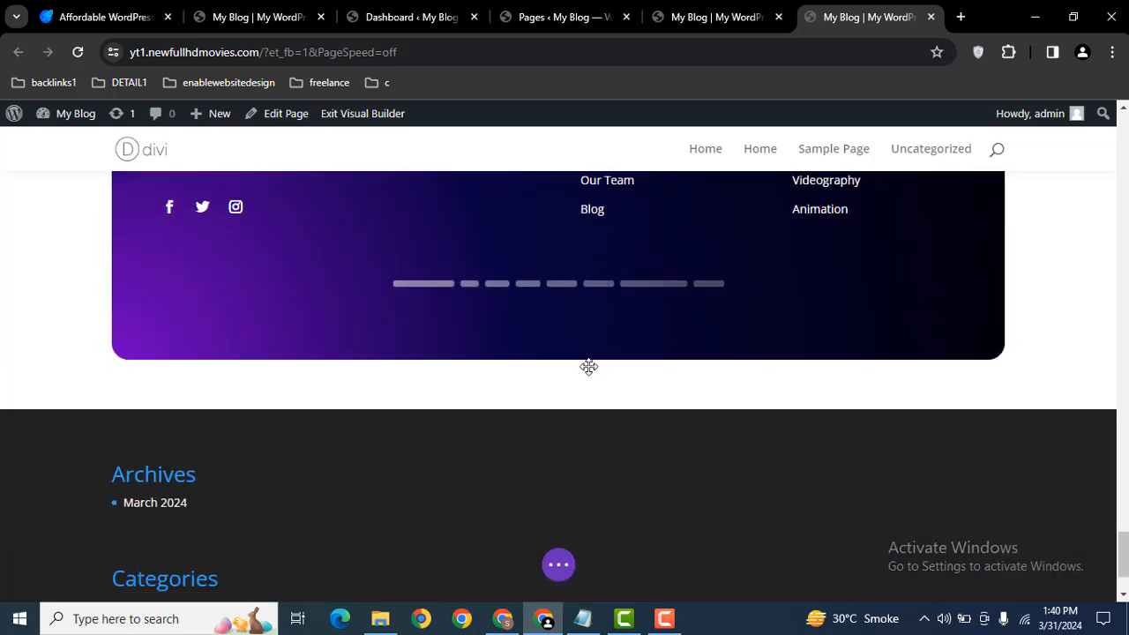
mouse_move(544, 331)
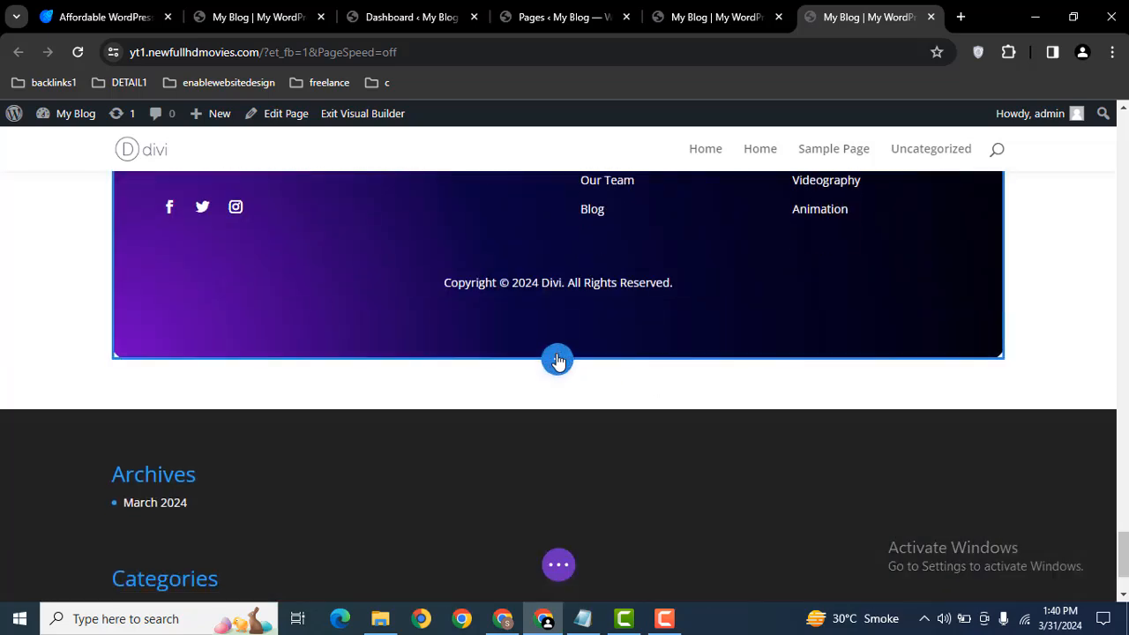
click(559, 361)
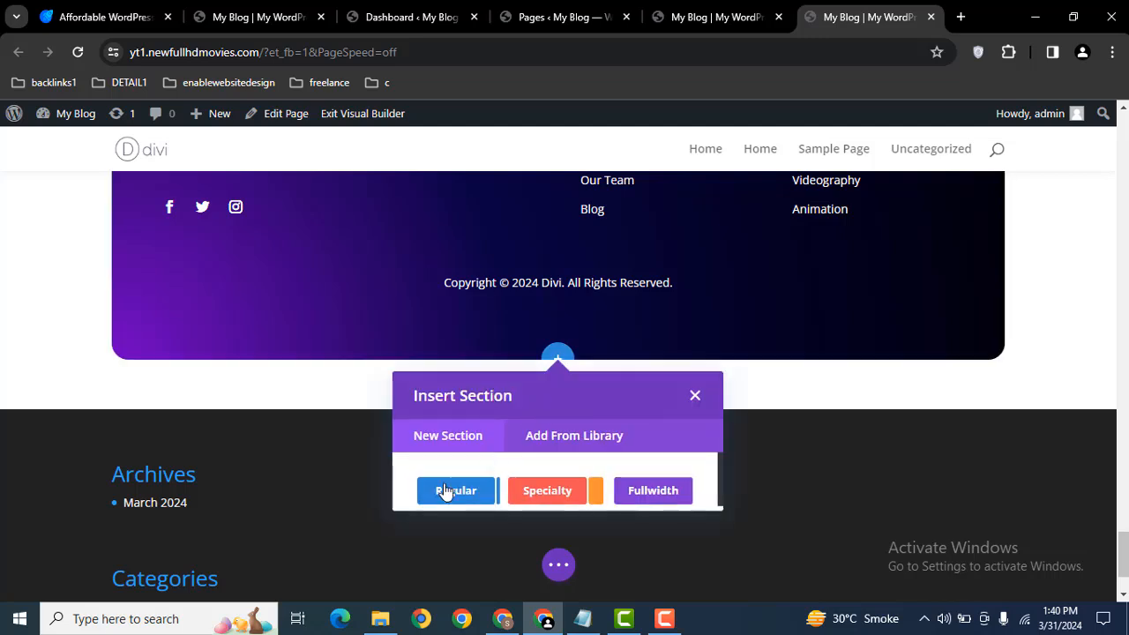
click(452, 492)
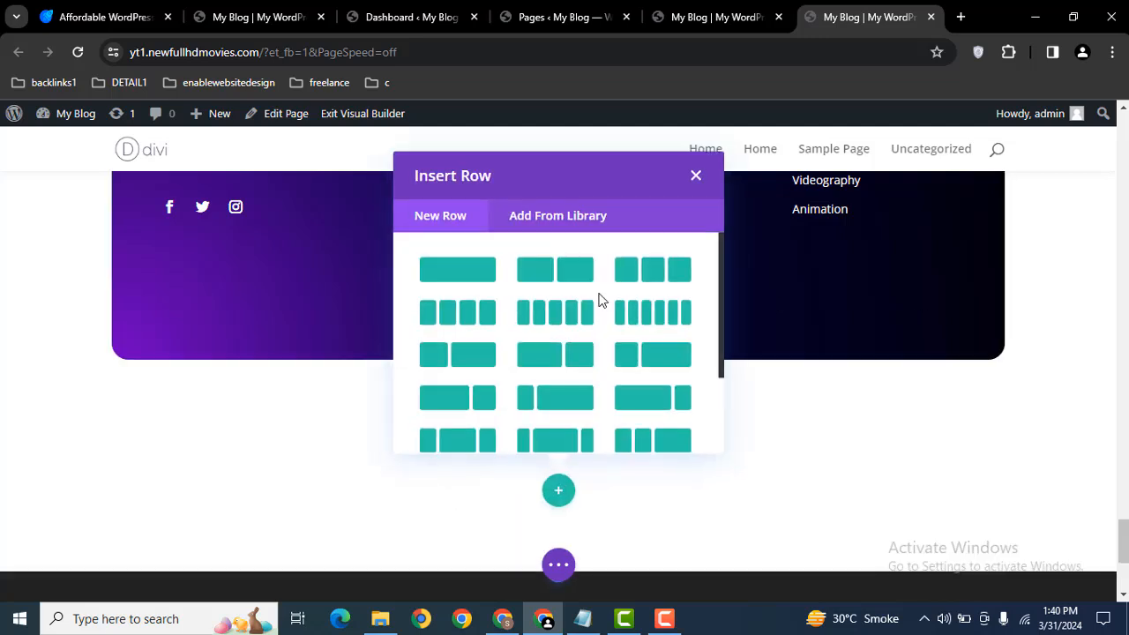
click(662, 315)
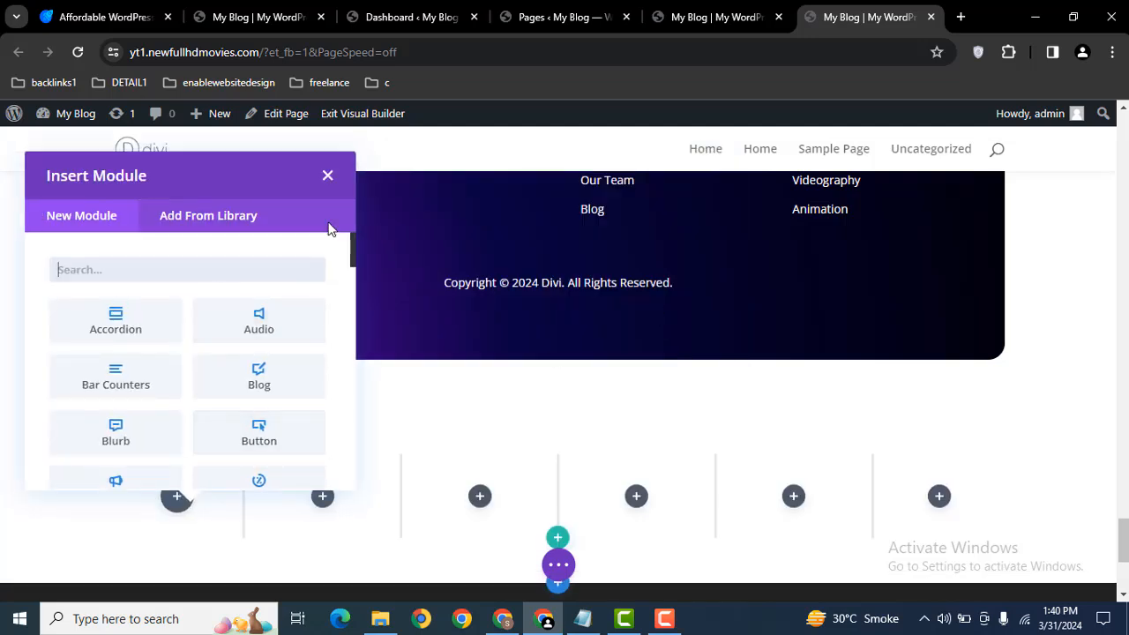
Add a Heading module to the first column of the new row and set its heading level to H5.
text(h)
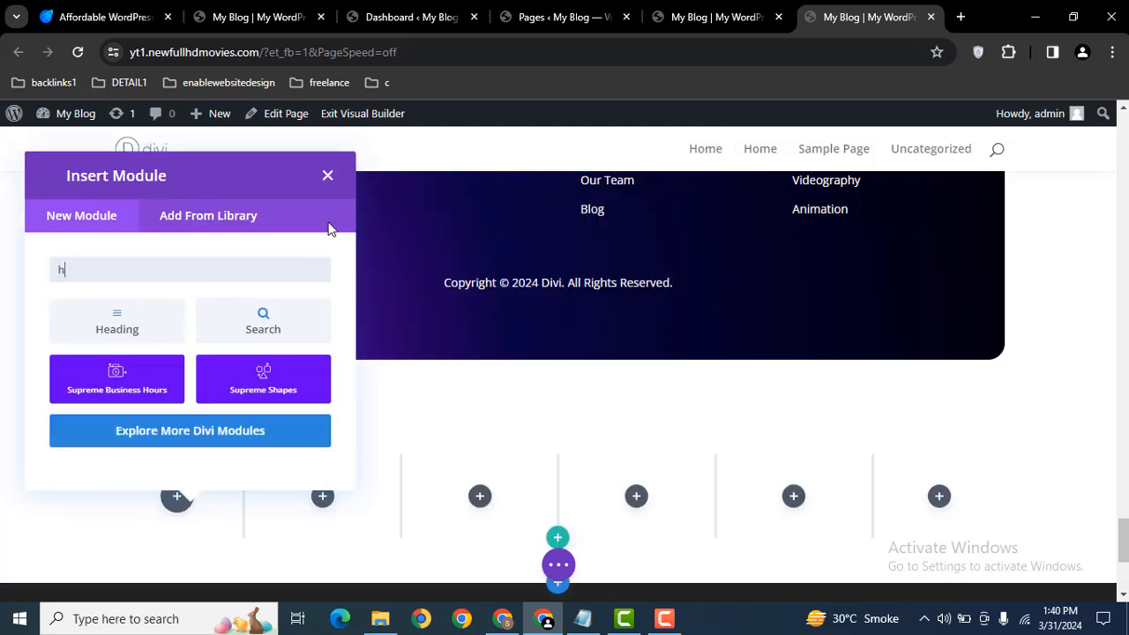
text(e)
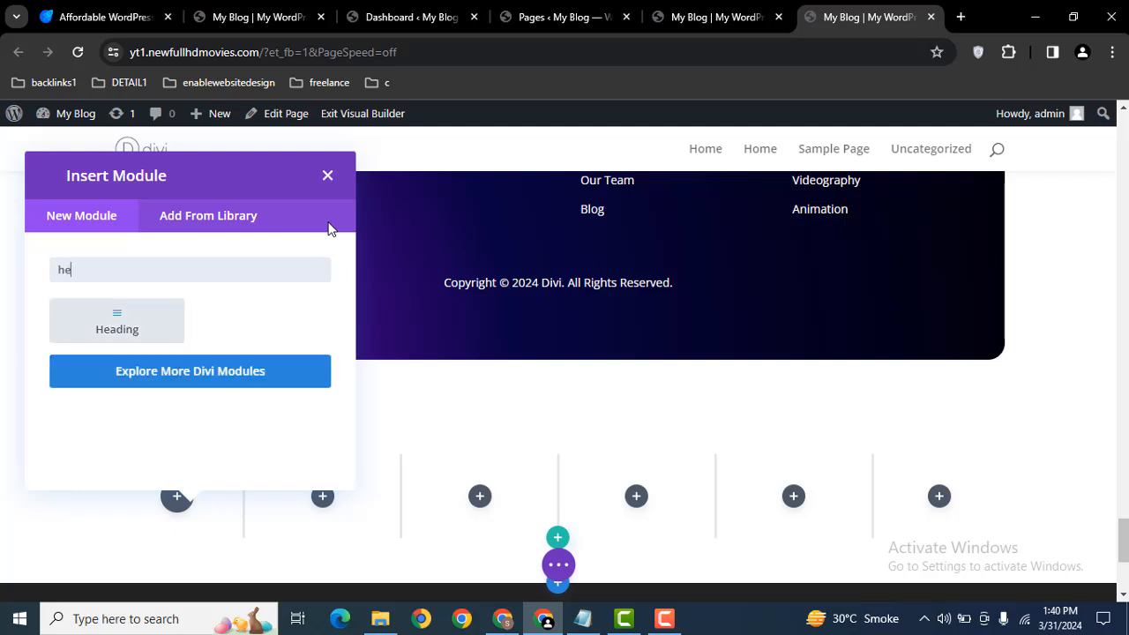
click(137, 320)
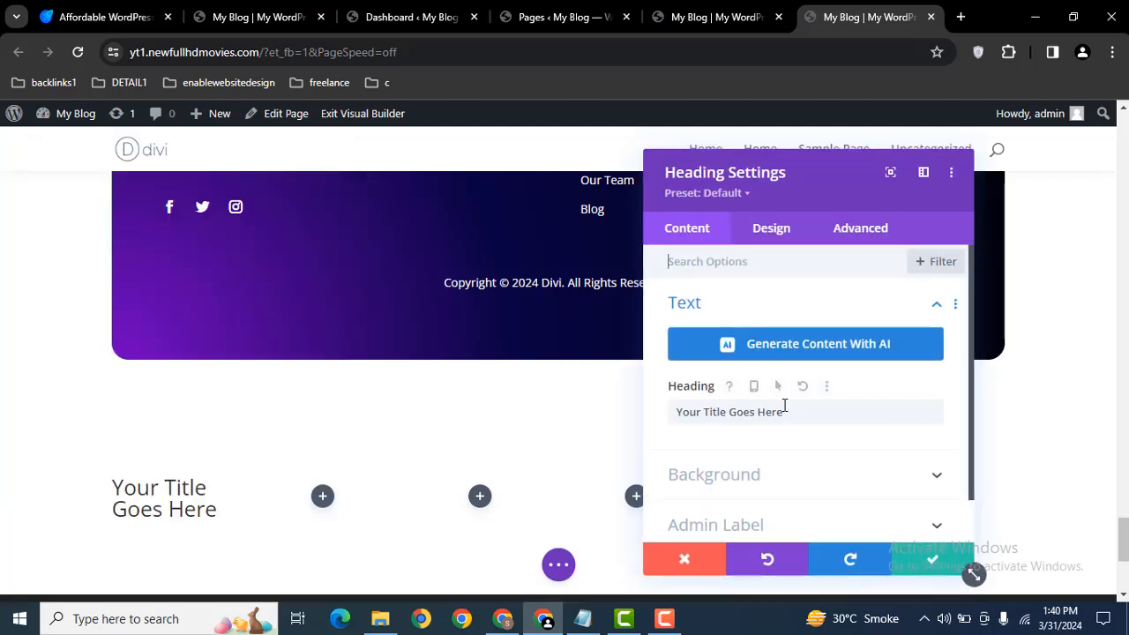
click(762, 238)
click(737, 349)
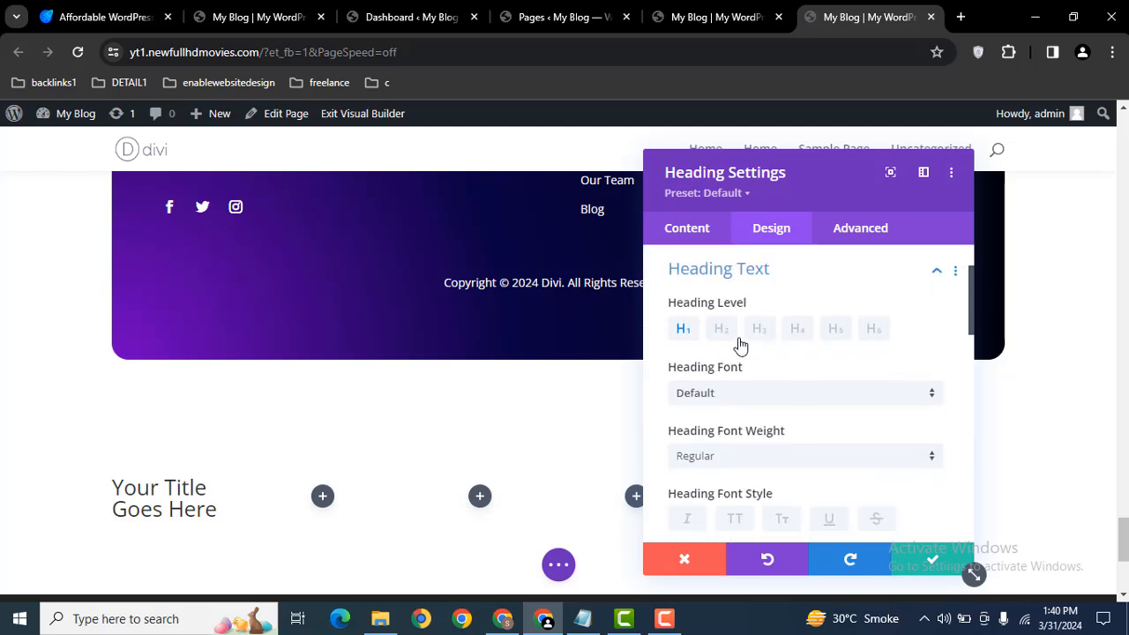
click(799, 328)
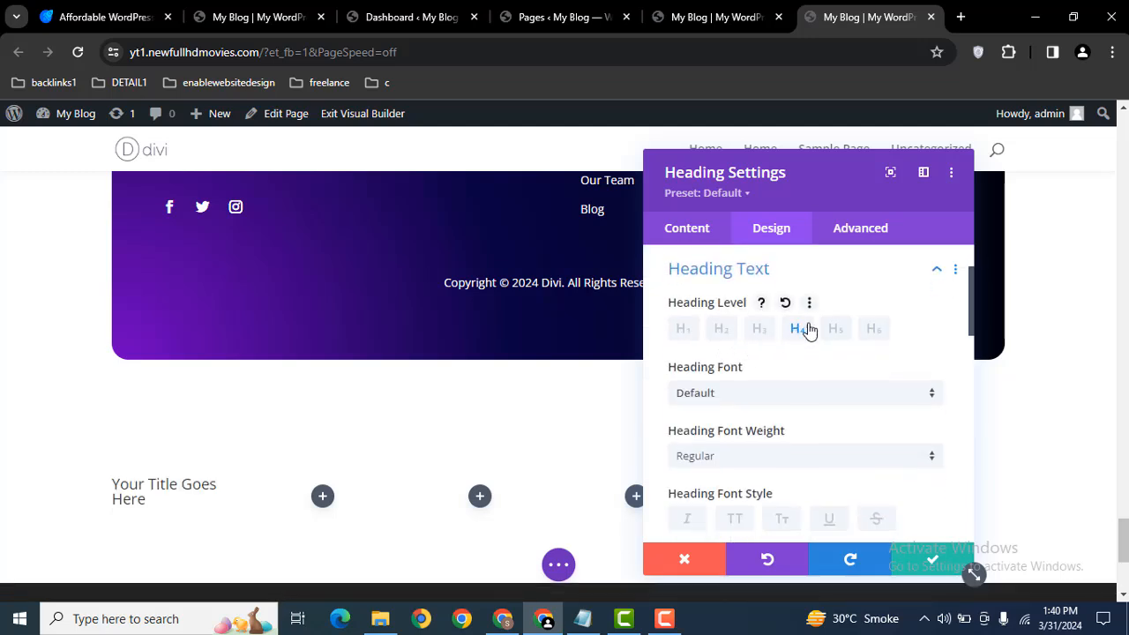
click(835, 331)
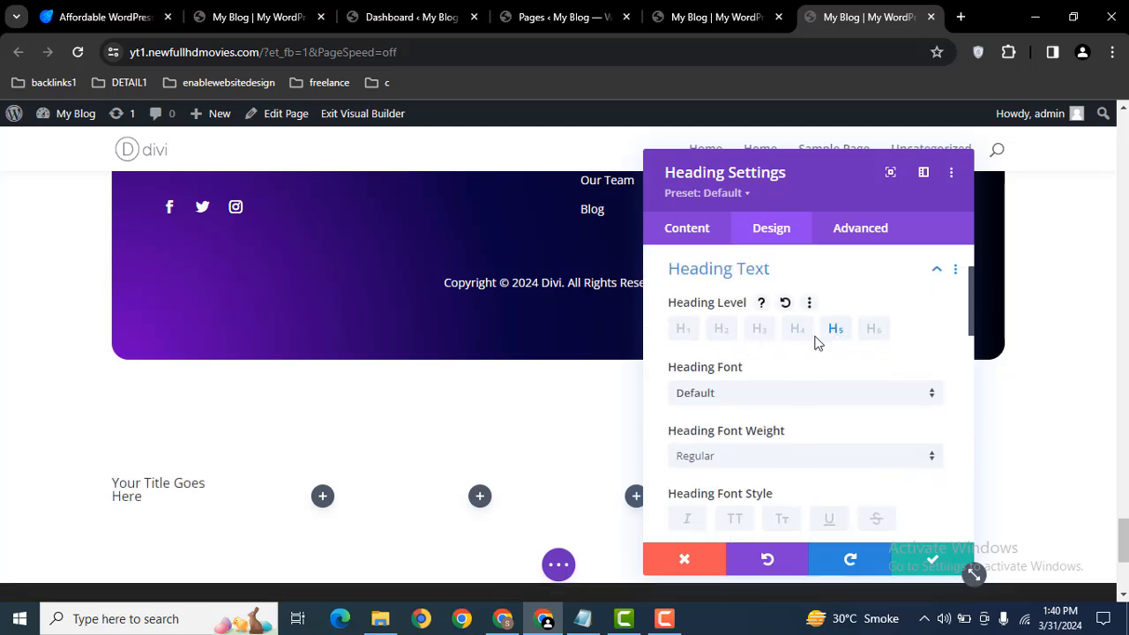
Set the heading's text to "Web Design" and save the module.
click(687, 229)
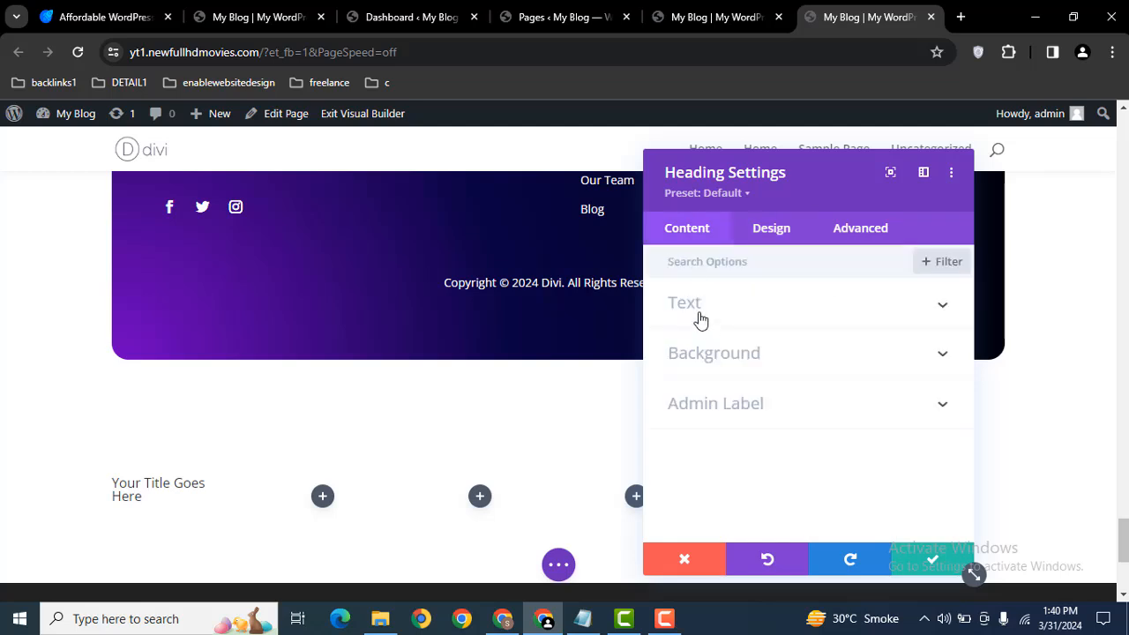
click(699, 319)
triple_click(695, 418)
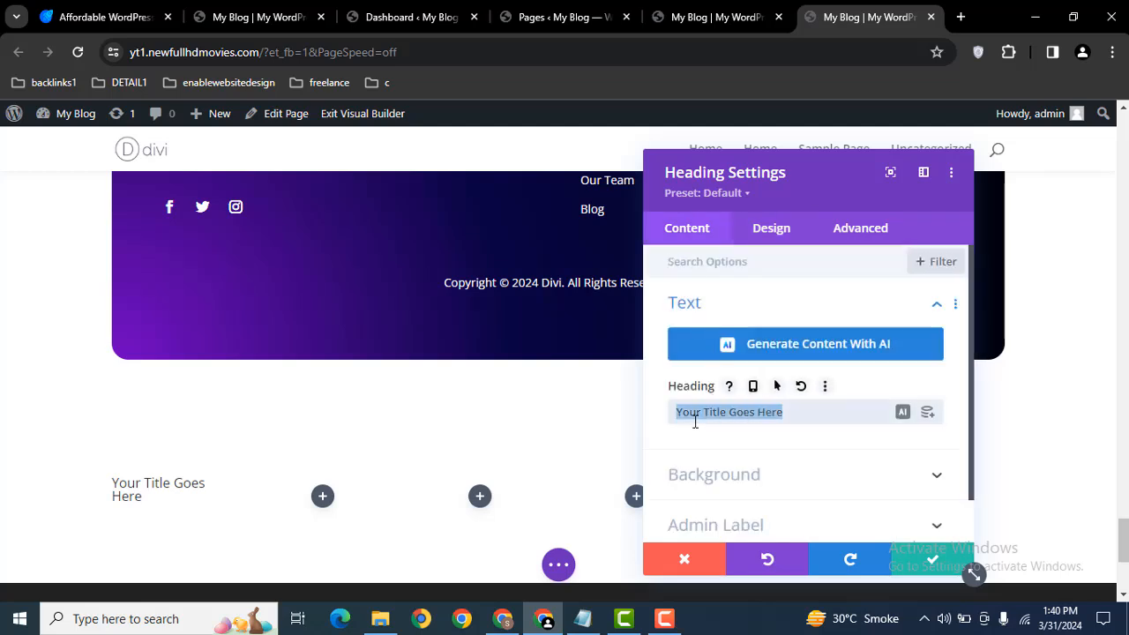
text(Web Design)
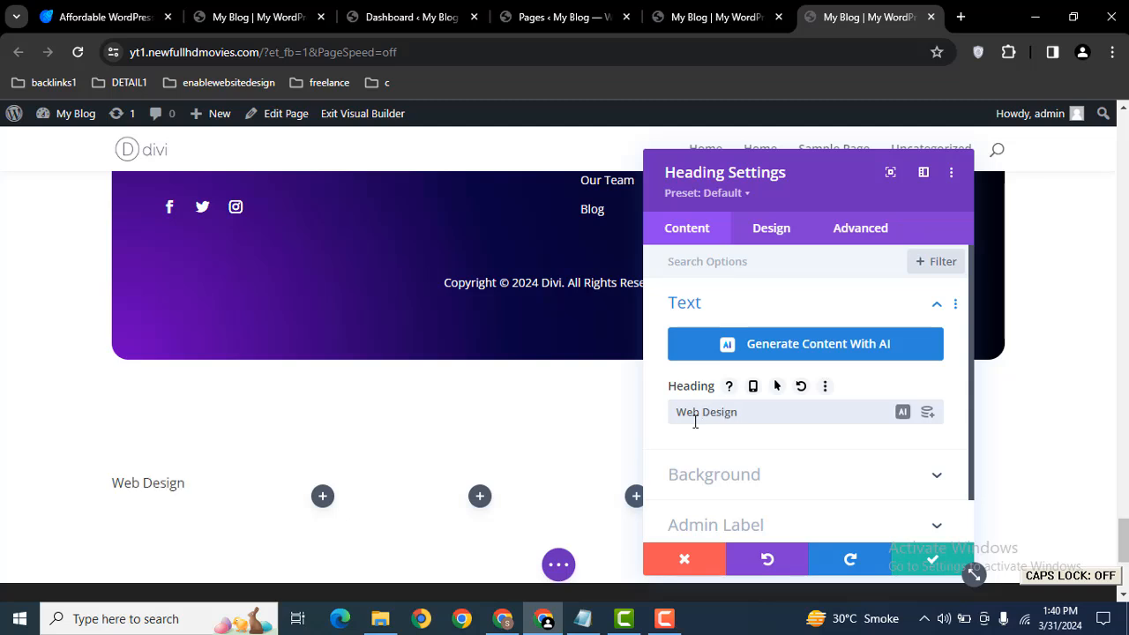
click(932, 559)
Duplicate the "Web Design" heading and move the copy into the third column.
mouse_move(203, 492)
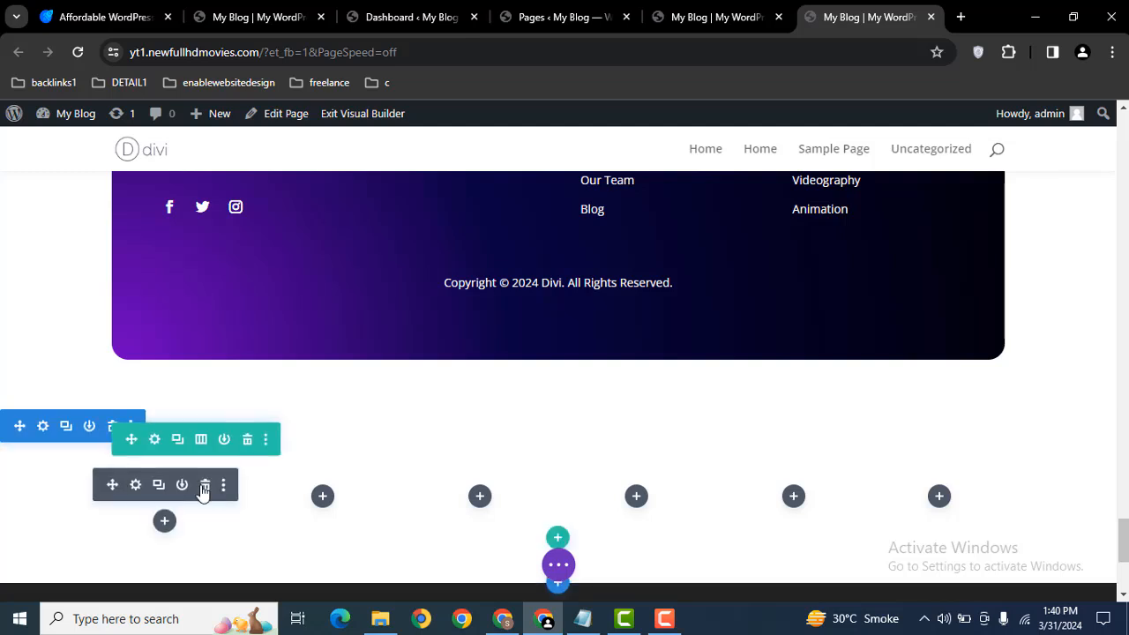
click(157, 492)
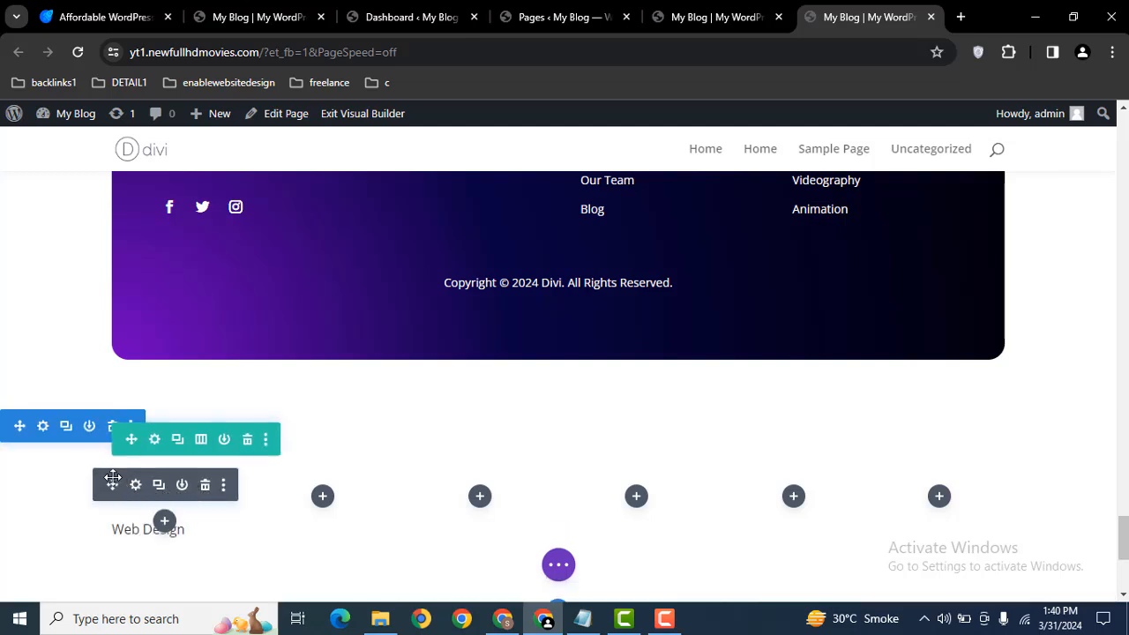
drag(431, 491, 487, 535)
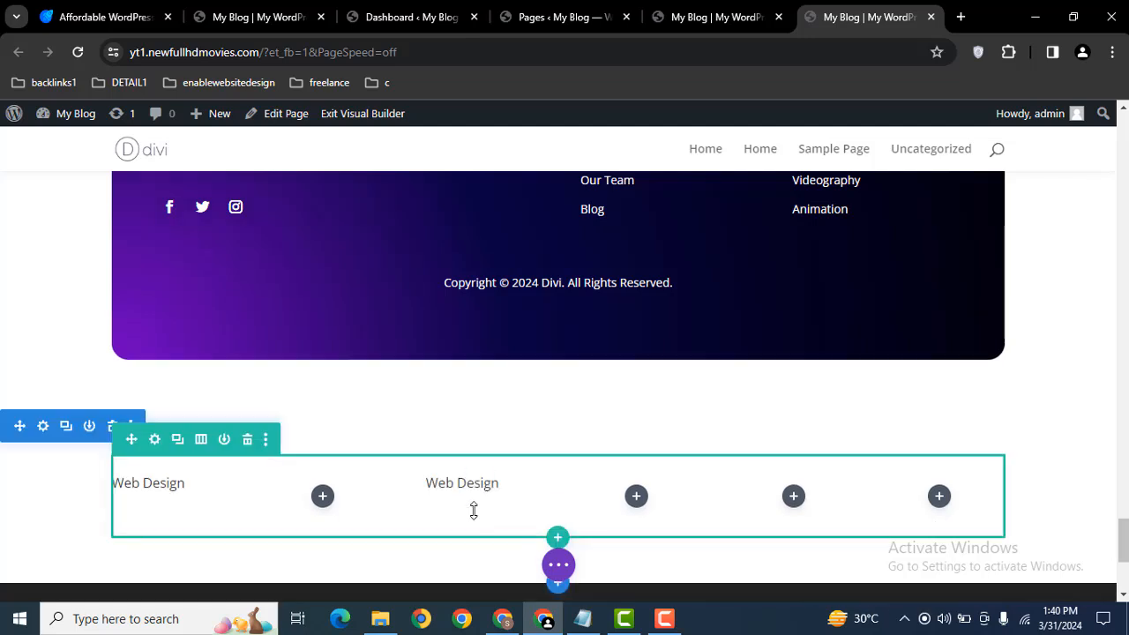
Find the "badge" module and insert Supreme Text Badges into the empty second column.
click(322, 497)
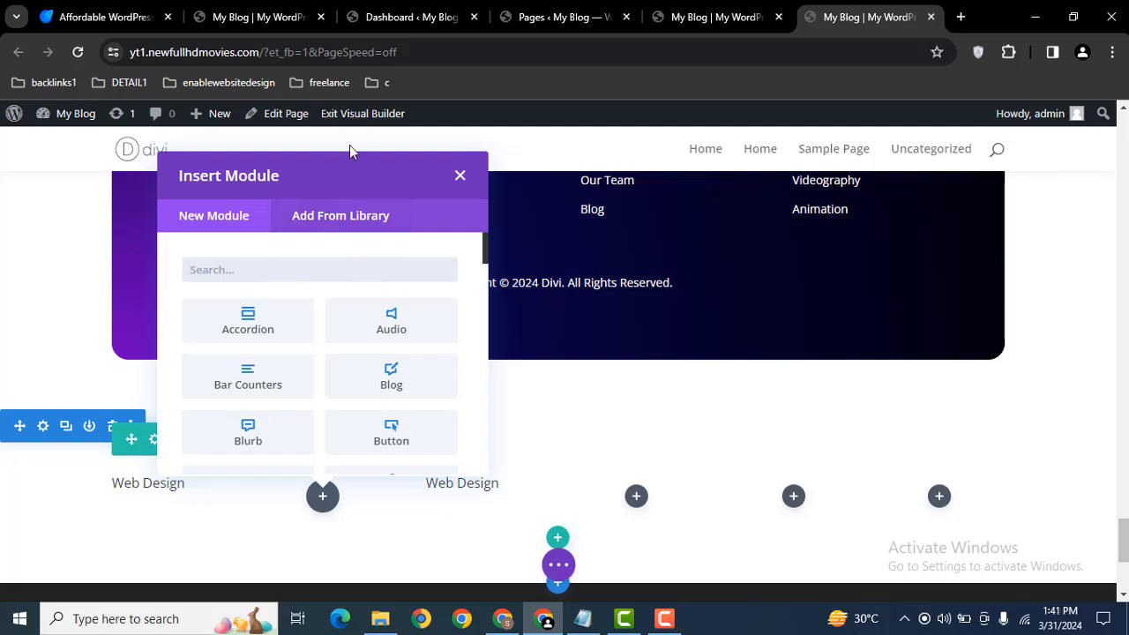
text(badge)
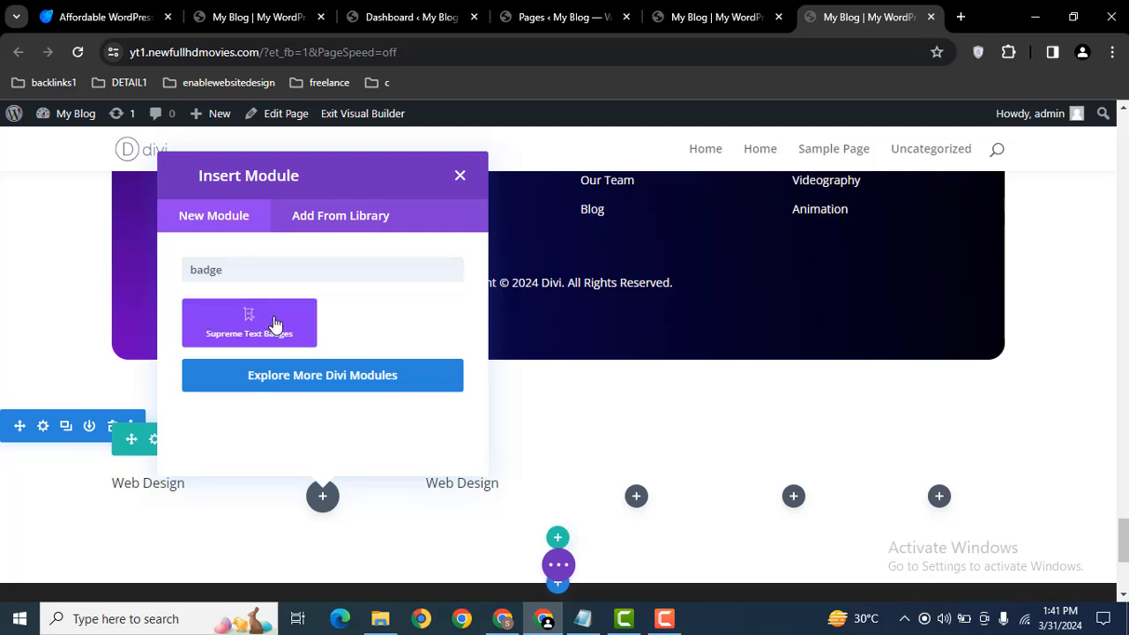
click(275, 325)
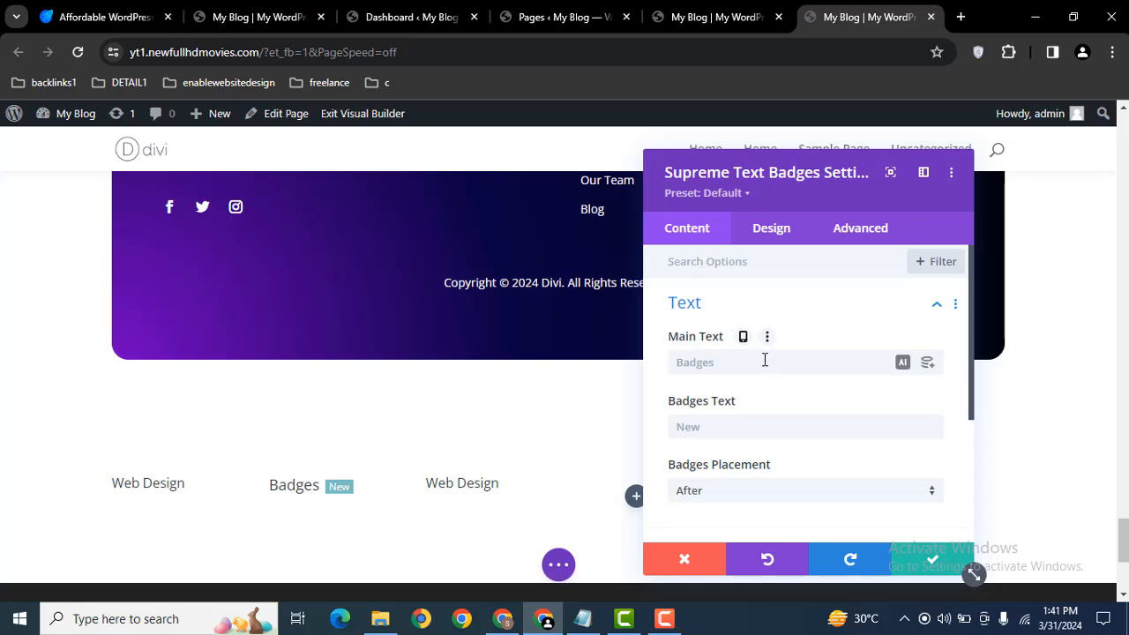
key(Caps_Lock)
text(Web)
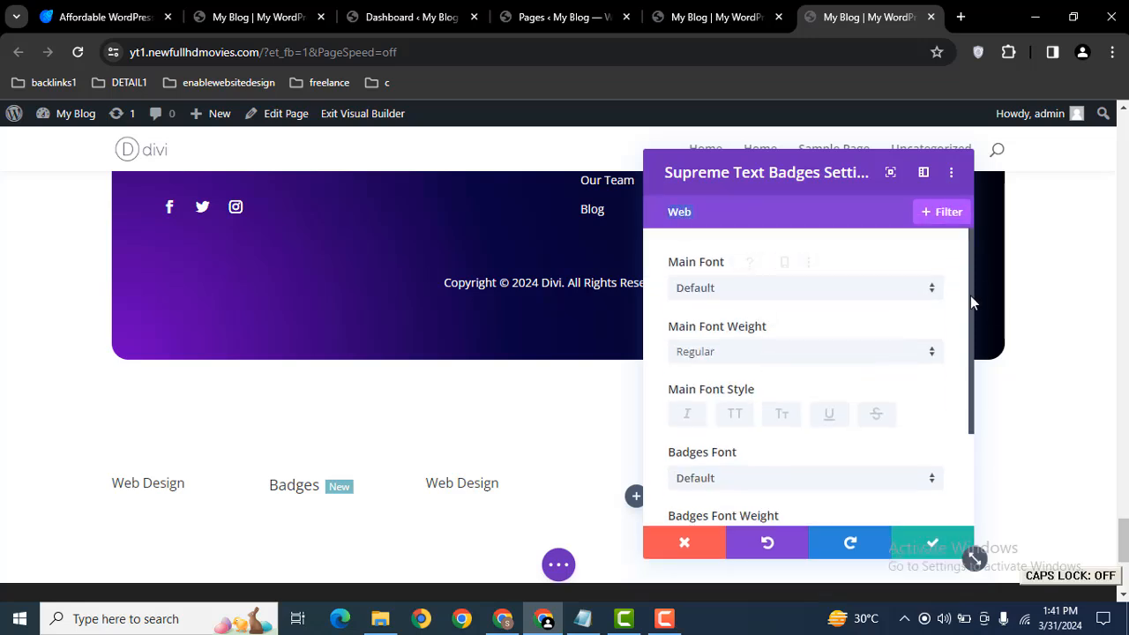
key(BackSpace)
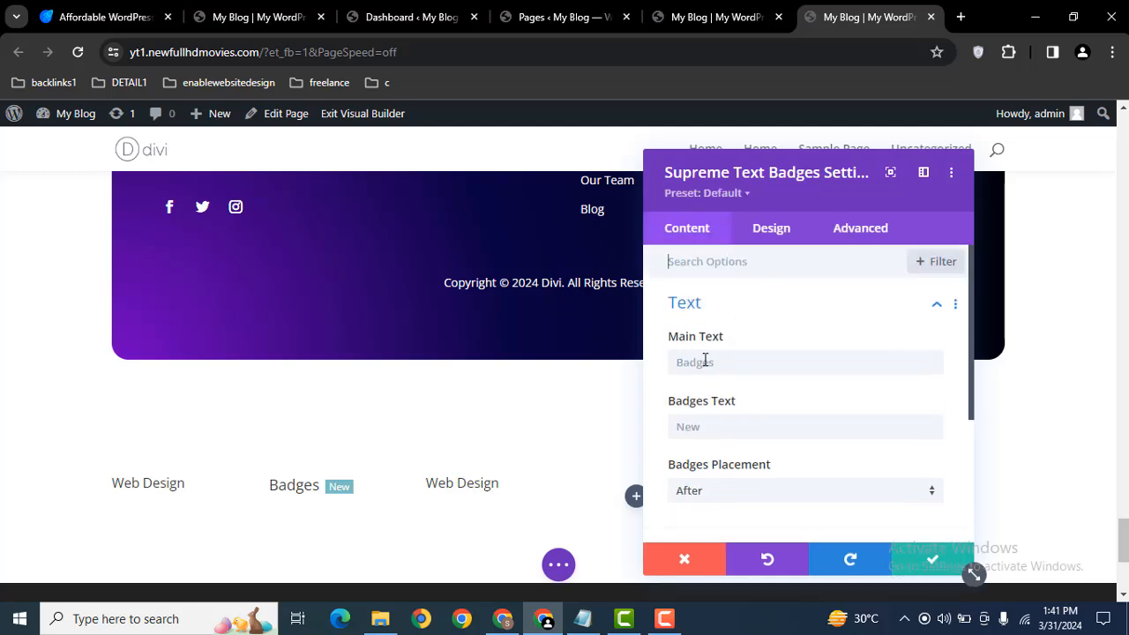
Set the text badge's main text to "Web Design" and save the module.
click(706, 361)
text(Web)
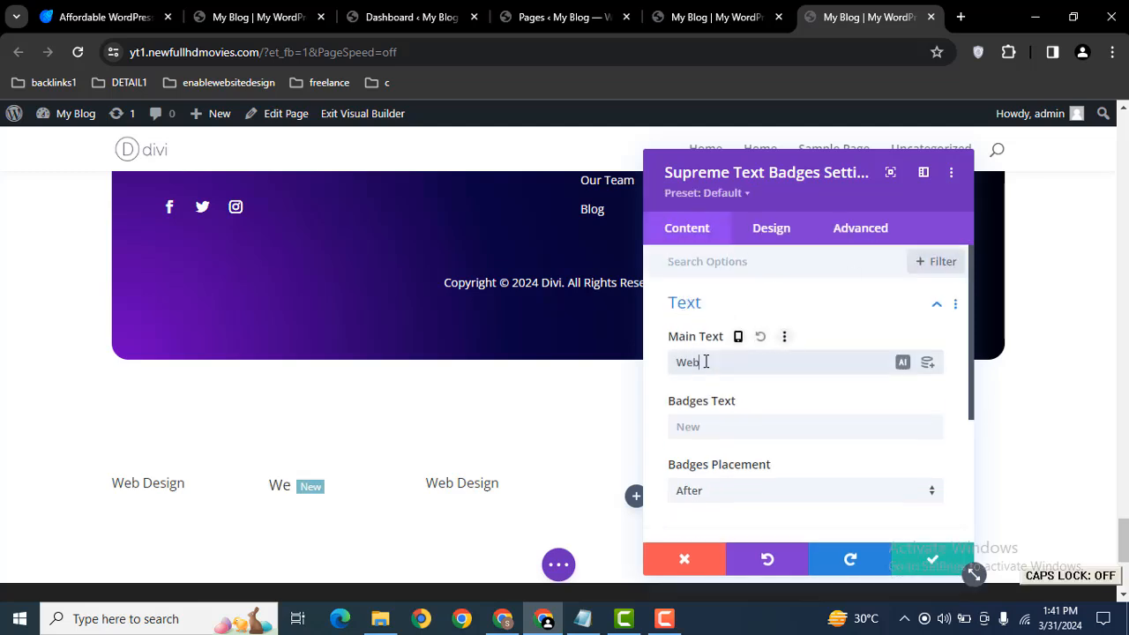
text( Design)
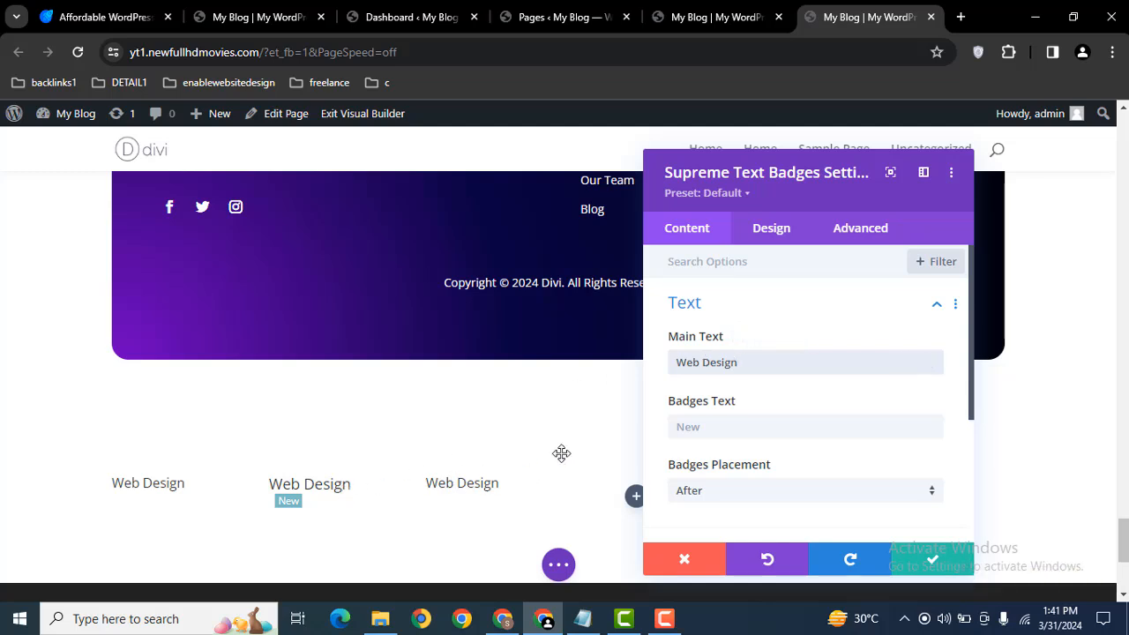
click(932, 570)
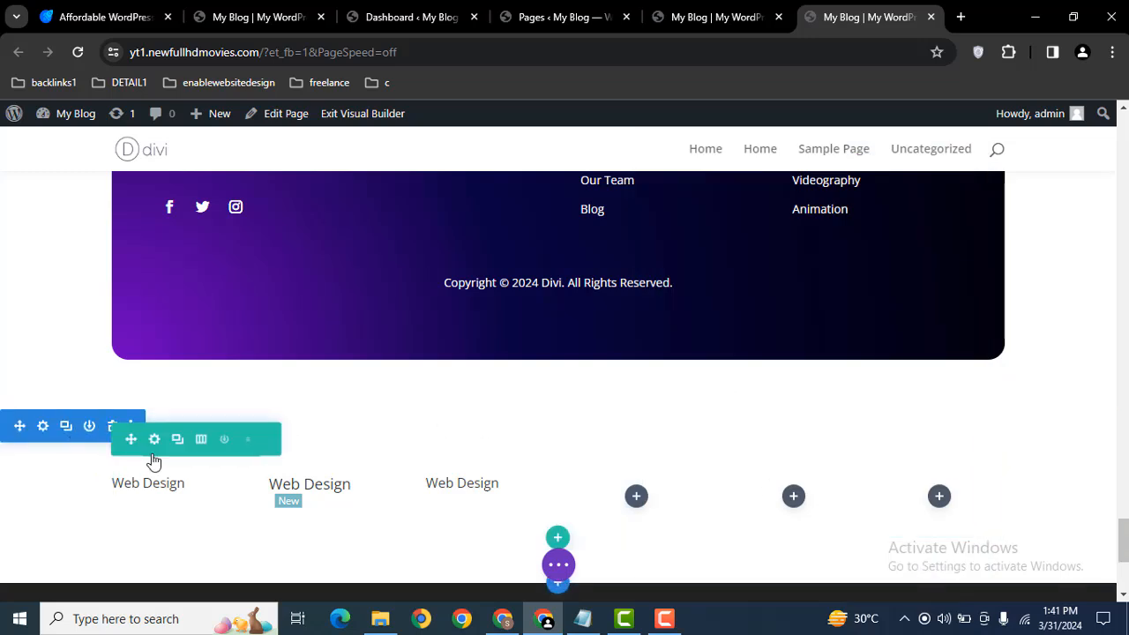
Delete the empty fourth column from the row holding the headings and save the row settings.
click(598, 447)
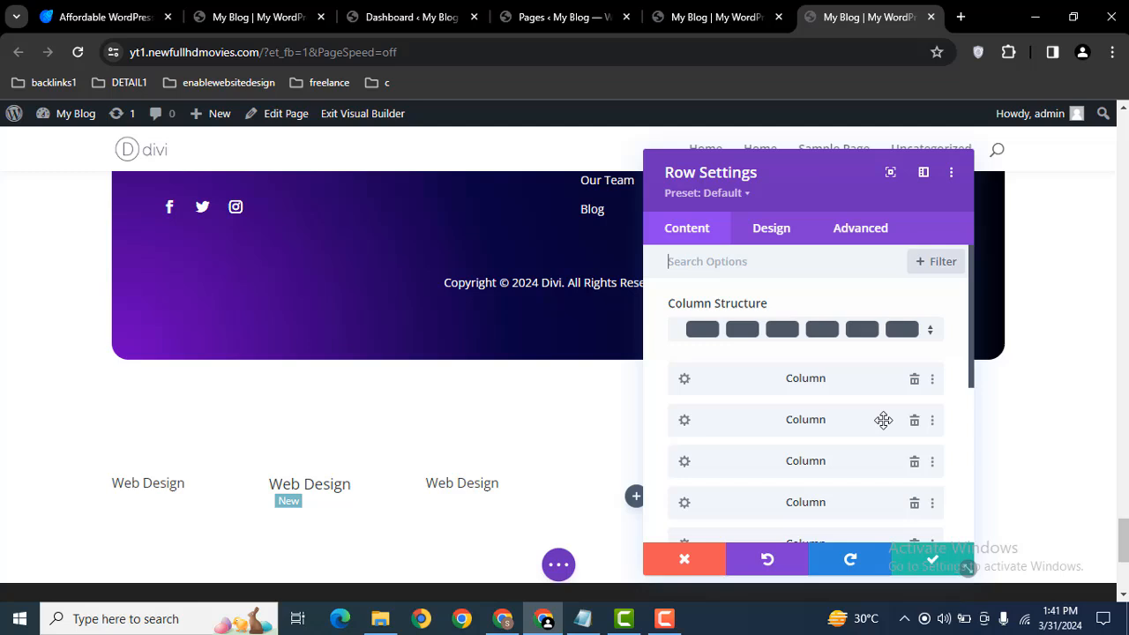
click(914, 507)
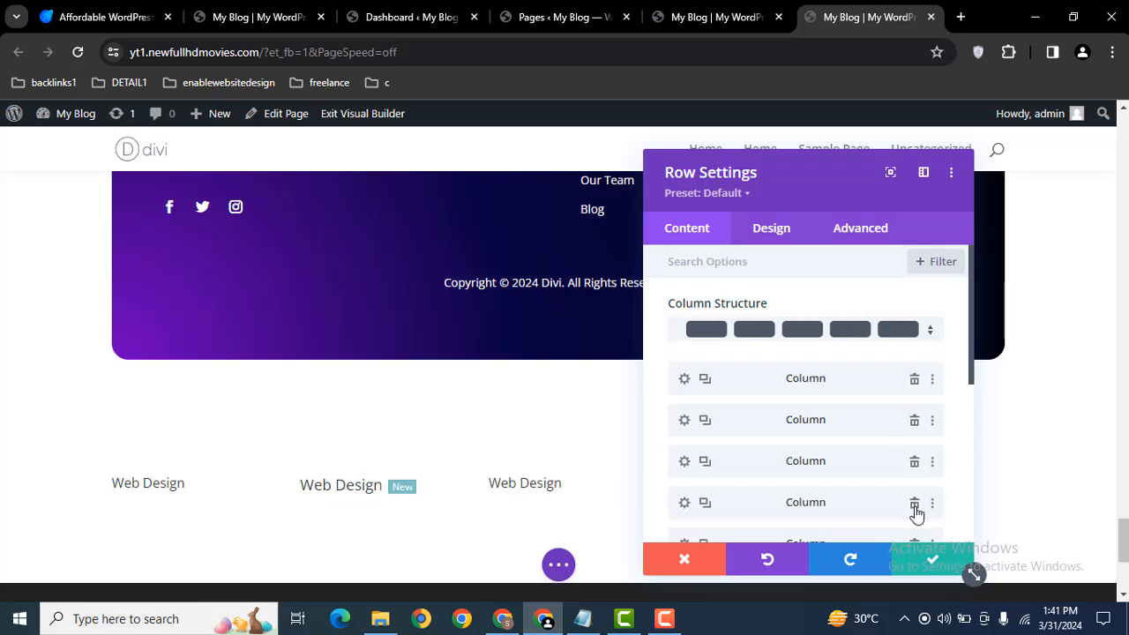
click(917, 568)
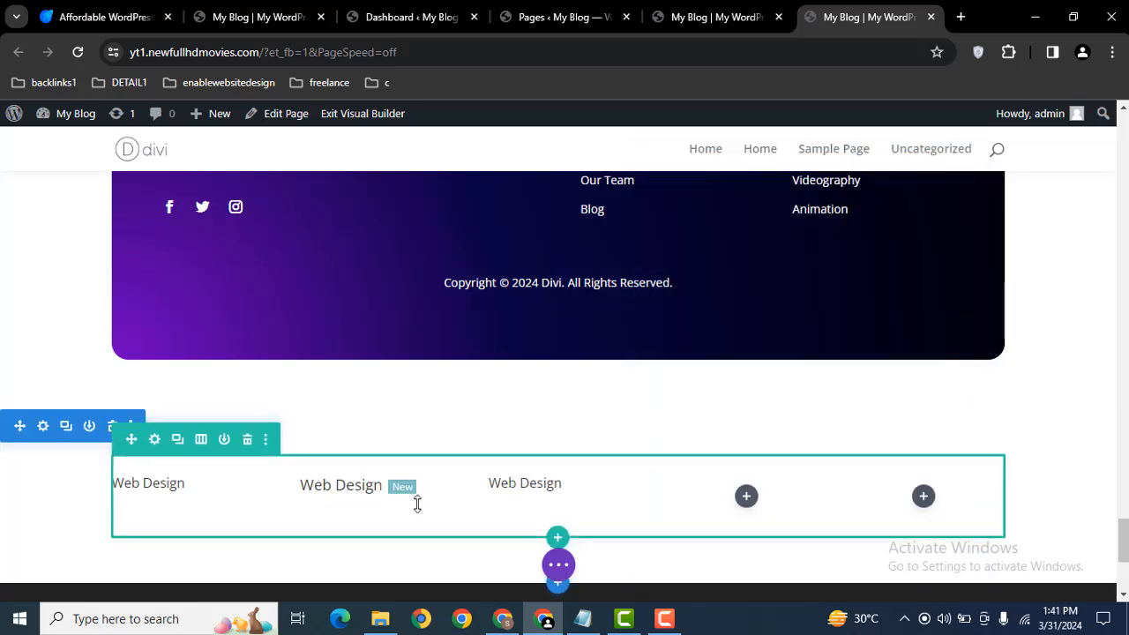
Switch the badge placement of the second column's text badge to Before and back to After.
click(443, 448)
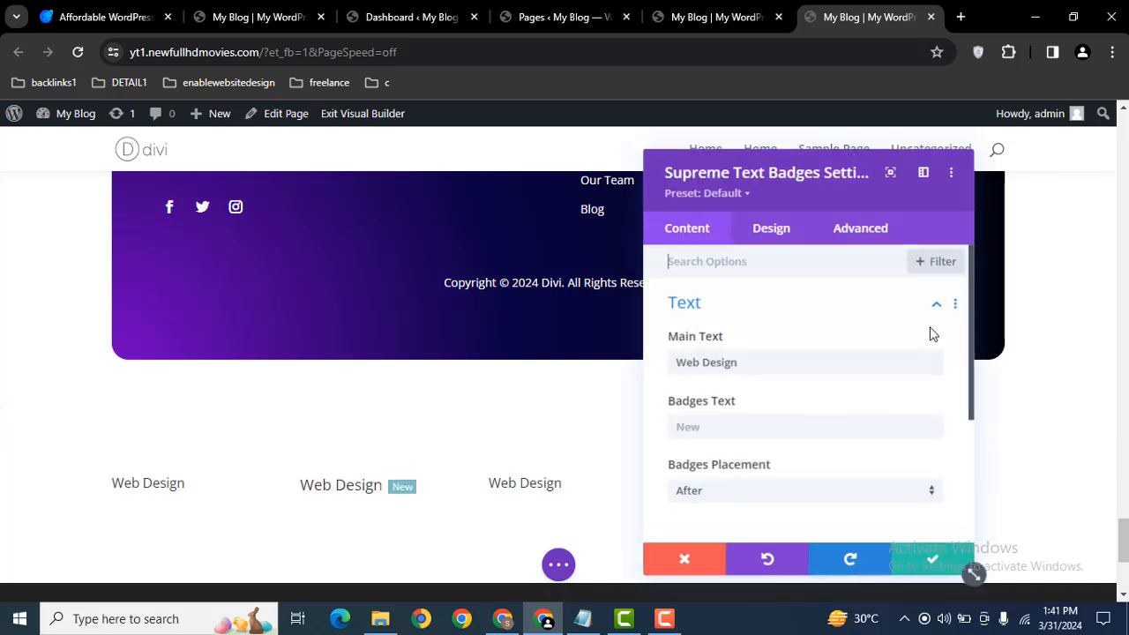
click(745, 491)
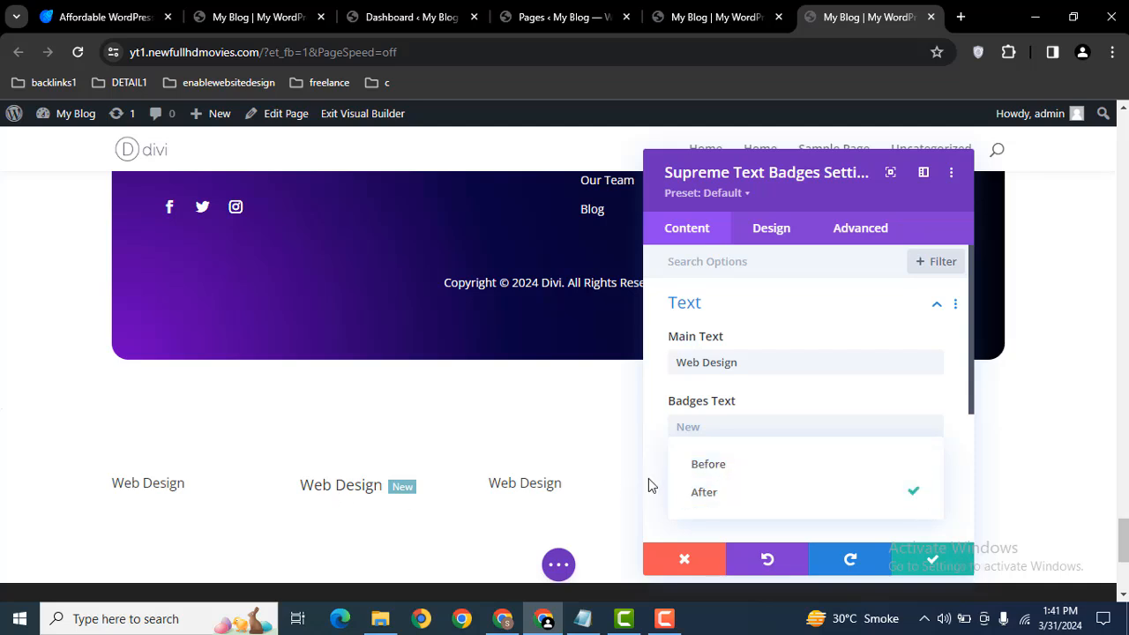
click(709, 465)
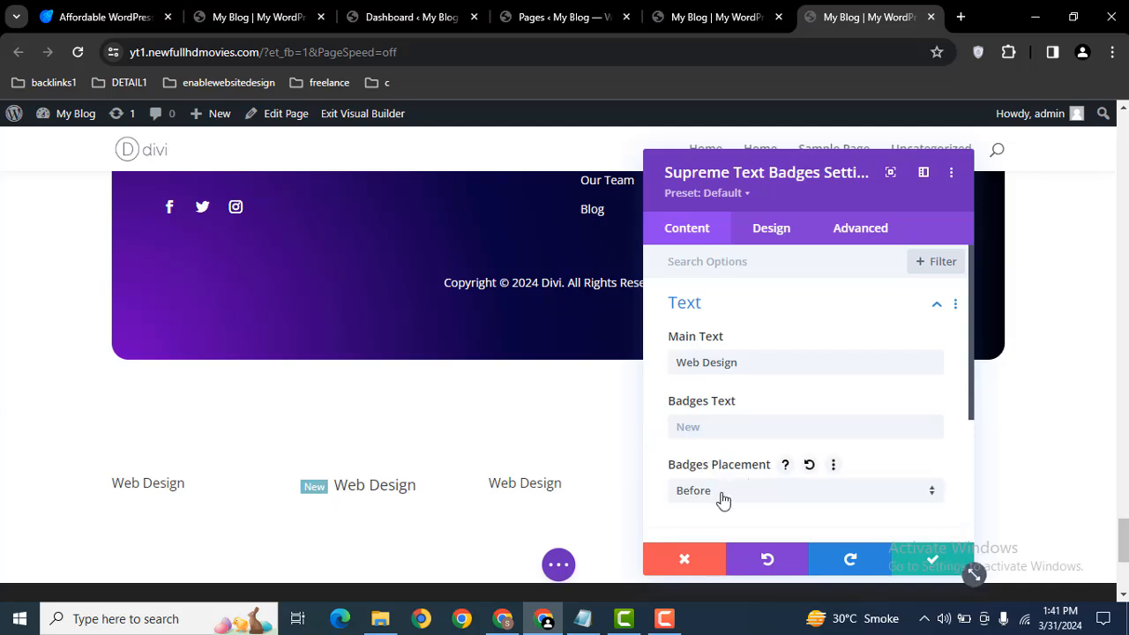
click(721, 496)
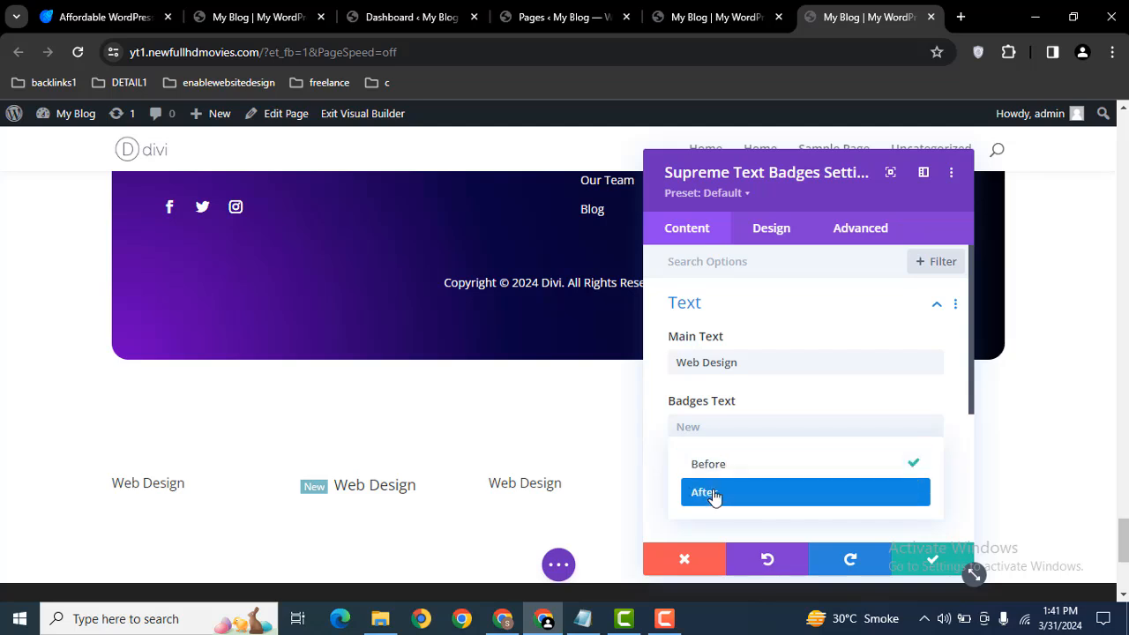
click(714, 494)
Set the badge's background color to the saved purple swatch in the text badge's design settings.
click(761, 236)
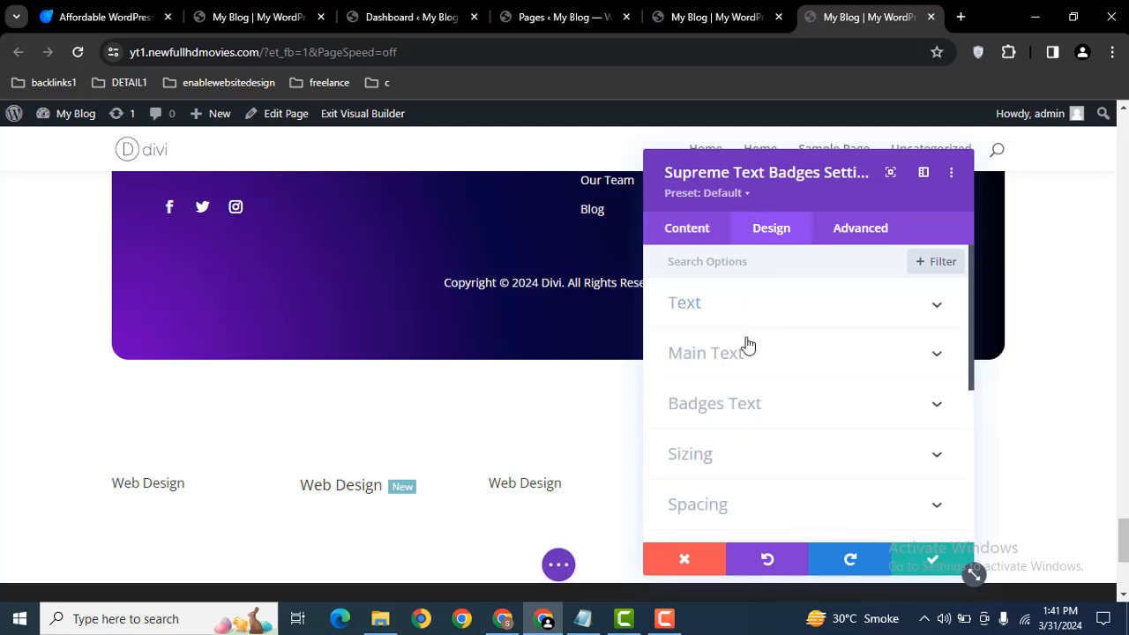
click(710, 405)
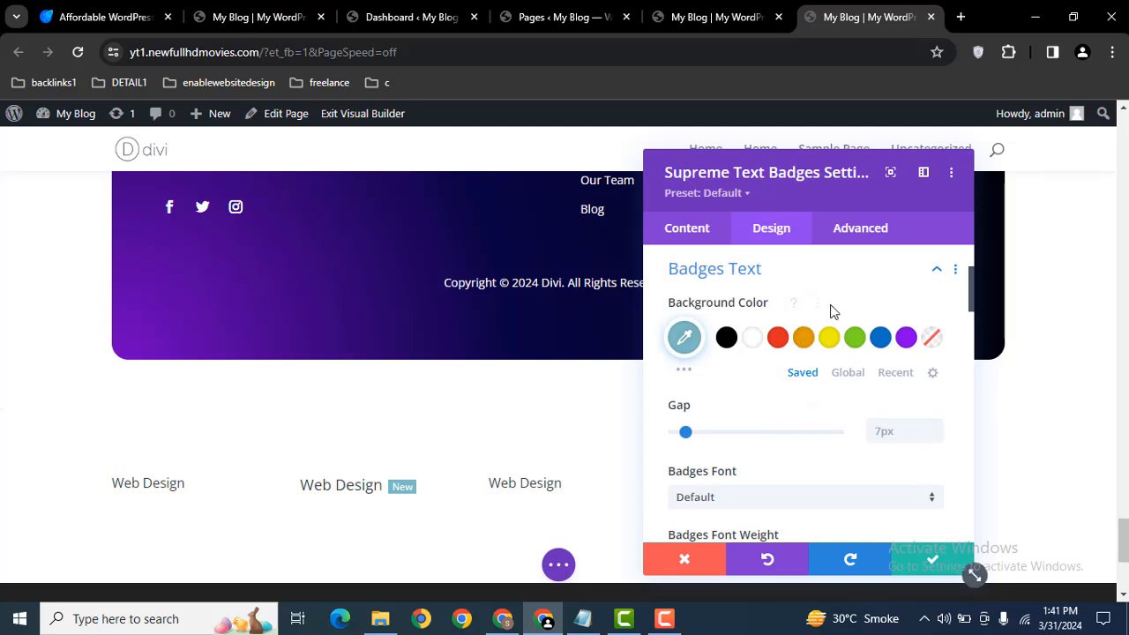
click(904, 344)
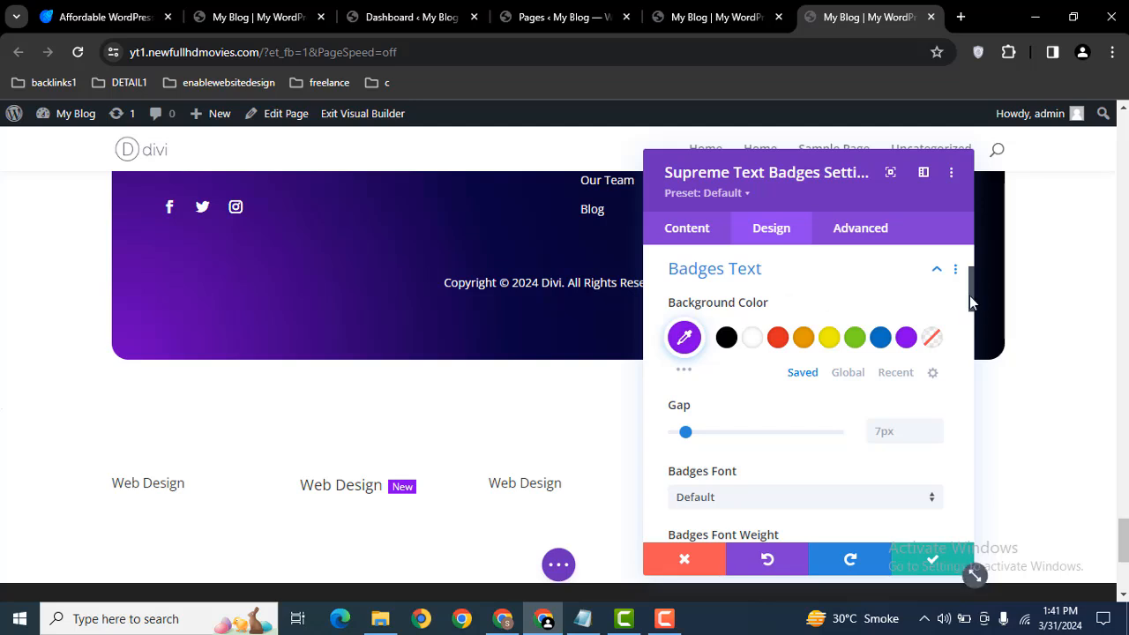
Examine the badge's gap, font, text color and border options, and the main text's heading level, font and size options.
scroll(970, 304, down, 1)
scroll(970, 317, down, 2)
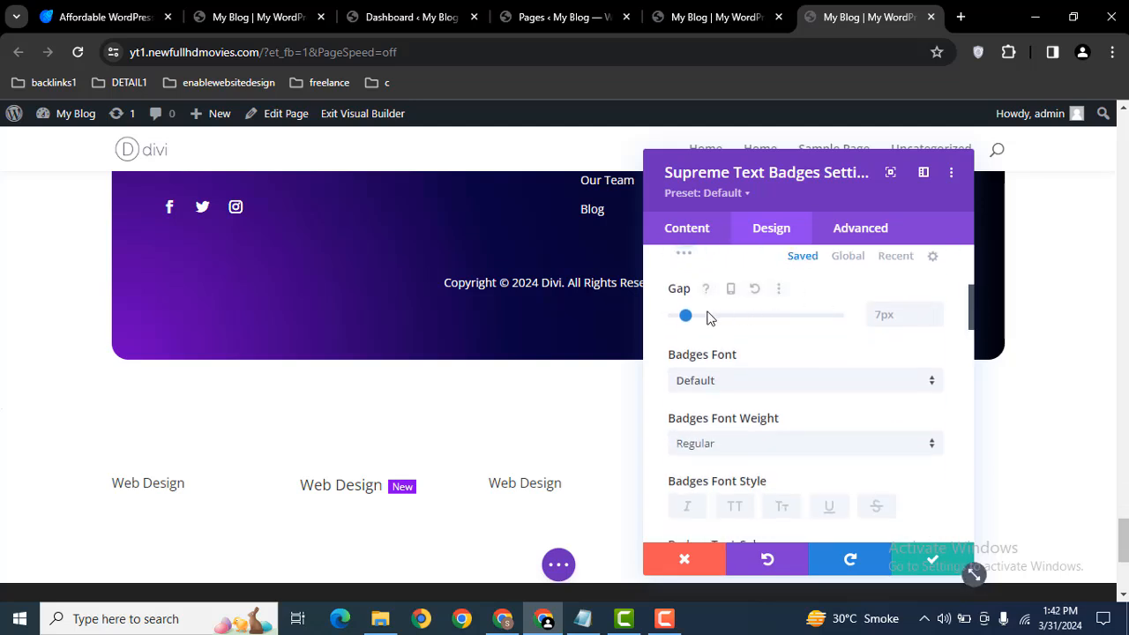
mouse_move(688, 321)
mouse_down()
mouse_move(698, 318)
mouse_move(687, 319)
mouse_up()
drag(974, 314, 977, 357)
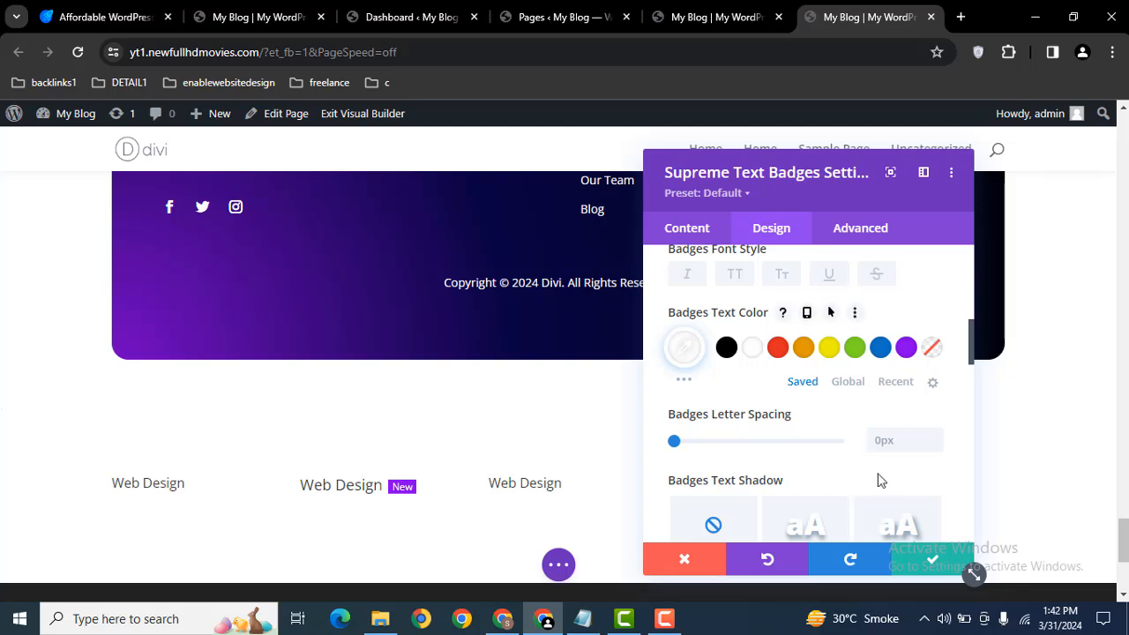
drag(974, 338, 981, 486)
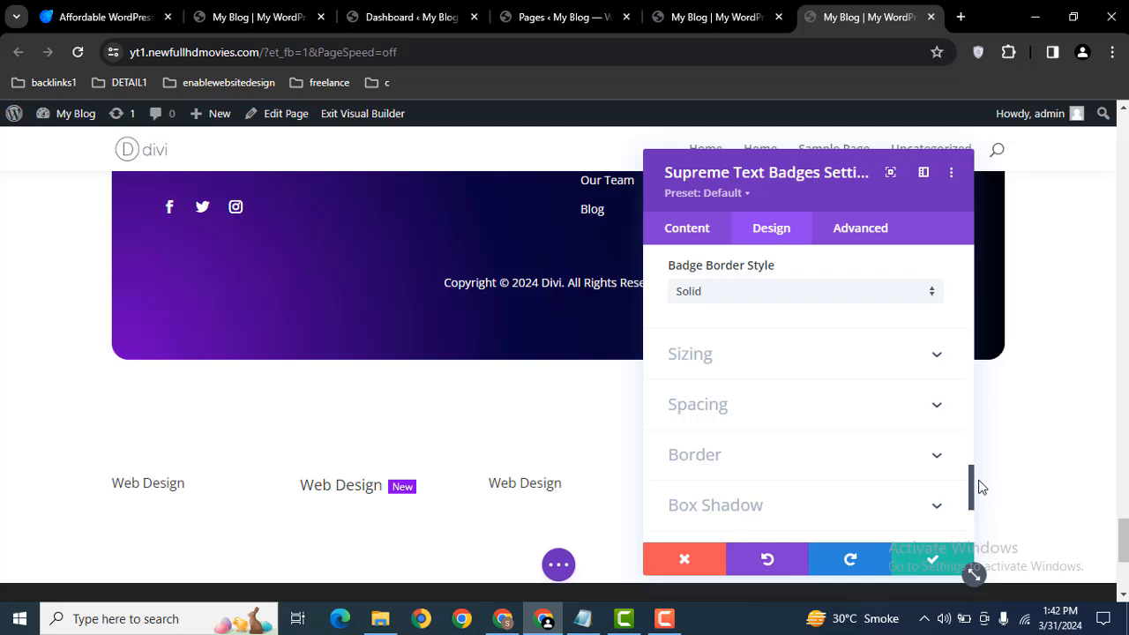
drag(982, 487, 966, 253)
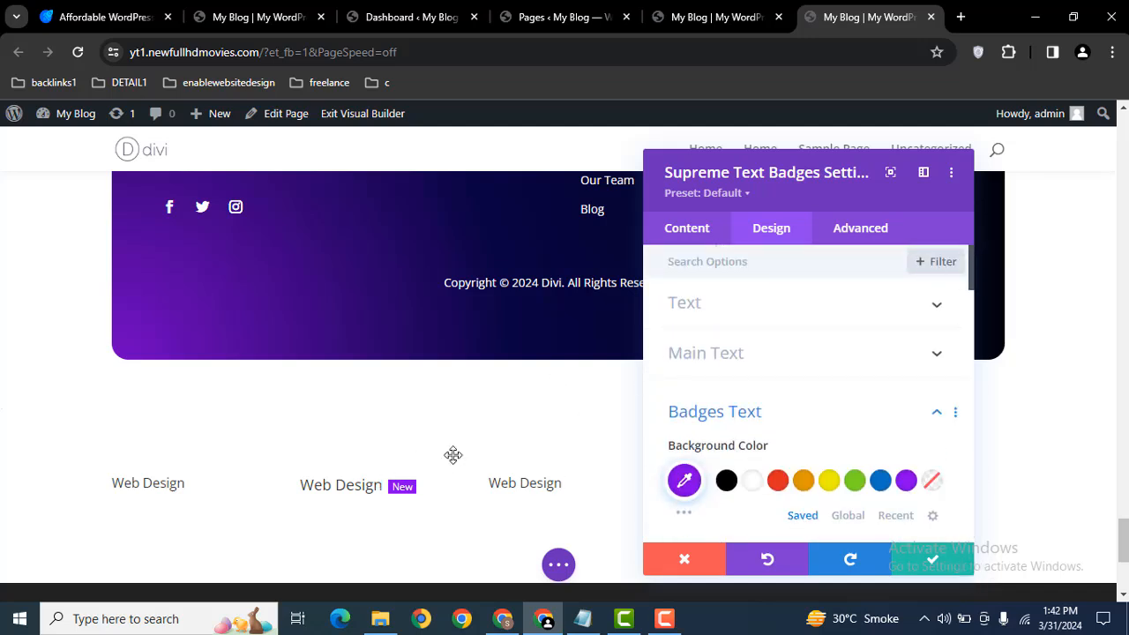
click(732, 352)
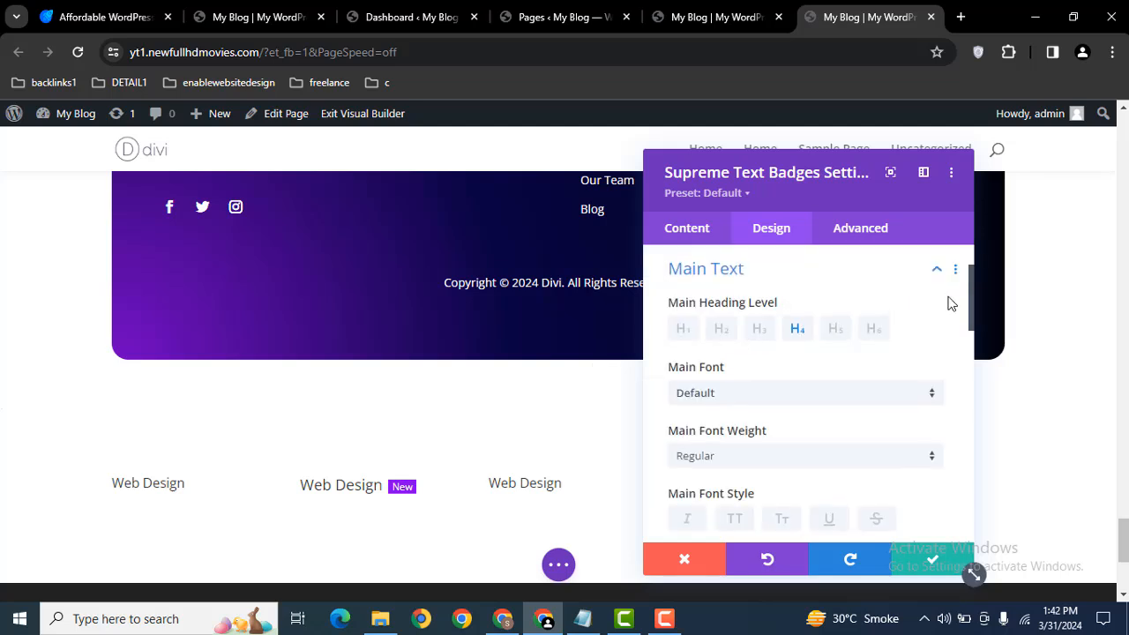
drag(969, 312, 969, 374)
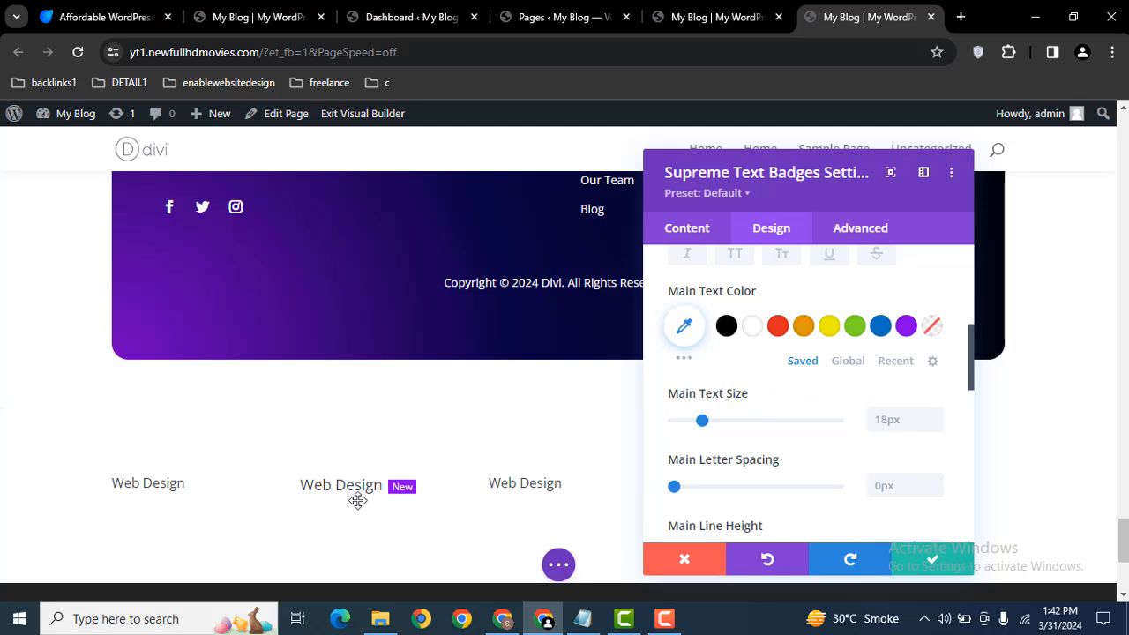
Save the text badge module and the whole page.
click(936, 563)
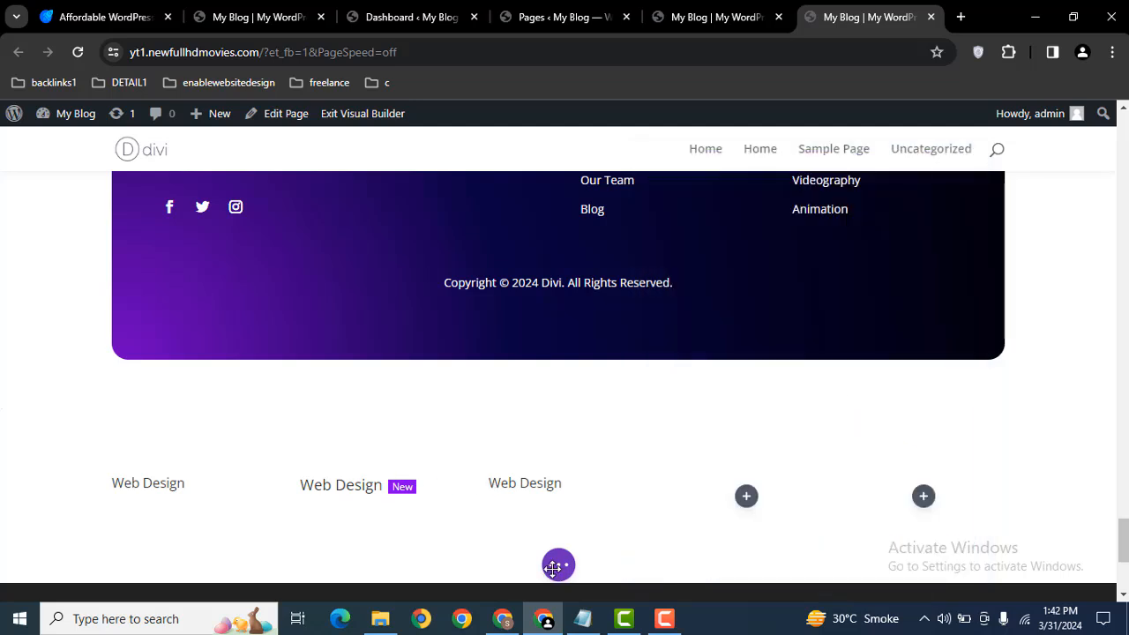
click(557, 569)
click(1077, 573)
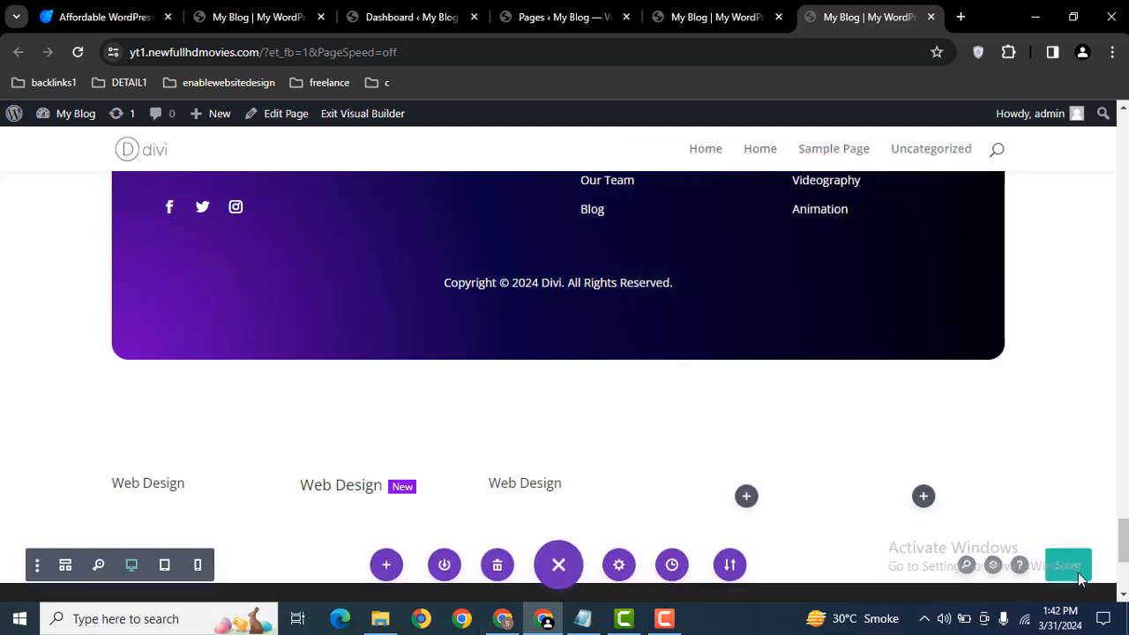